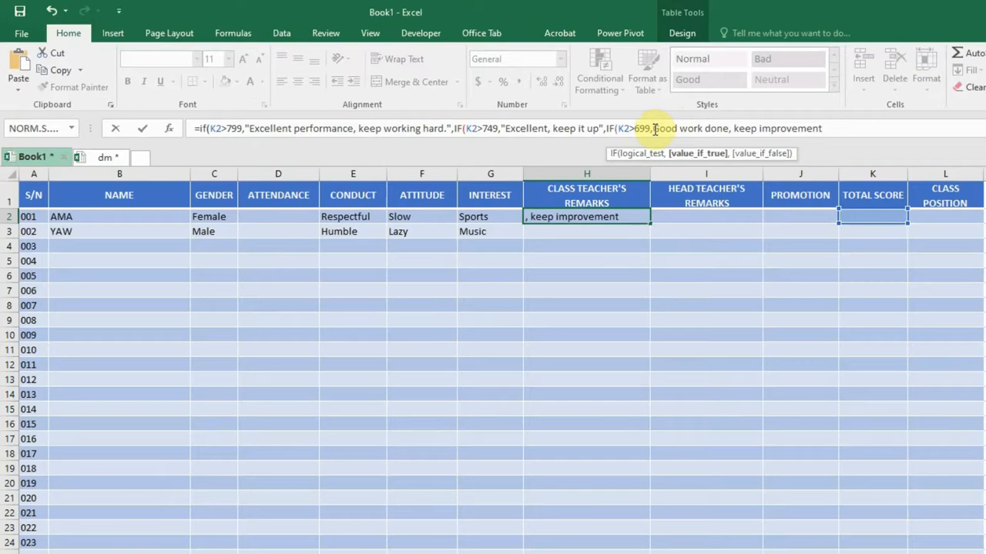
# Enclose the remark Good work done, keep improvement in double quotes within the H2 formula and add a comma after it.
pyautogui.click(654, 129)
pyautogui.write('"')
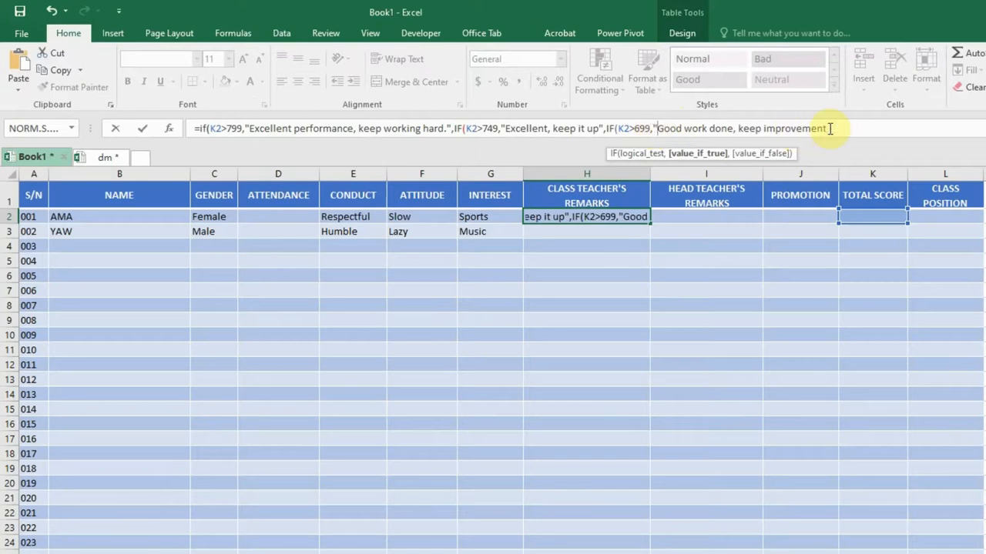
pyautogui.click(828, 129)
pyautogui.write('"""')
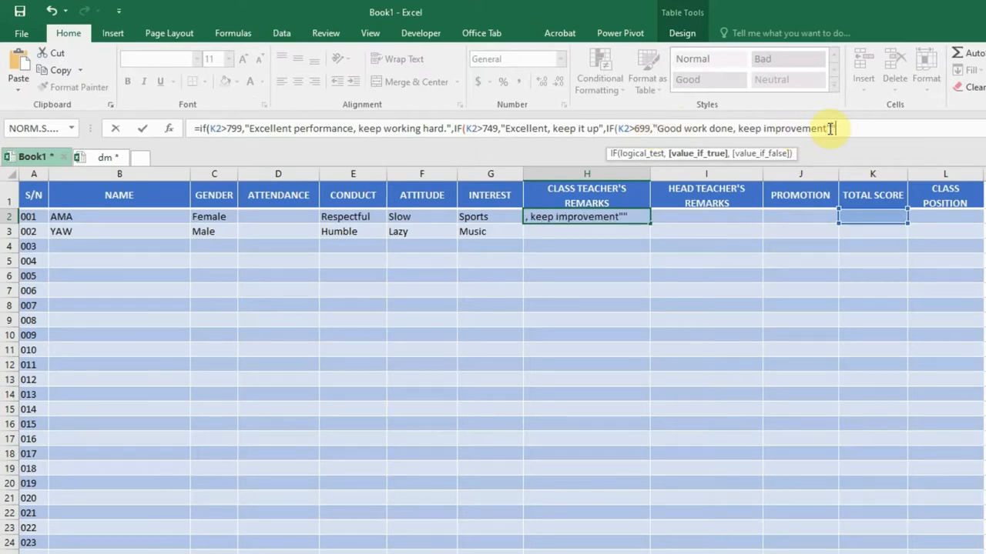
pyautogui.press('BackSpace')
pyautogui.write(',')
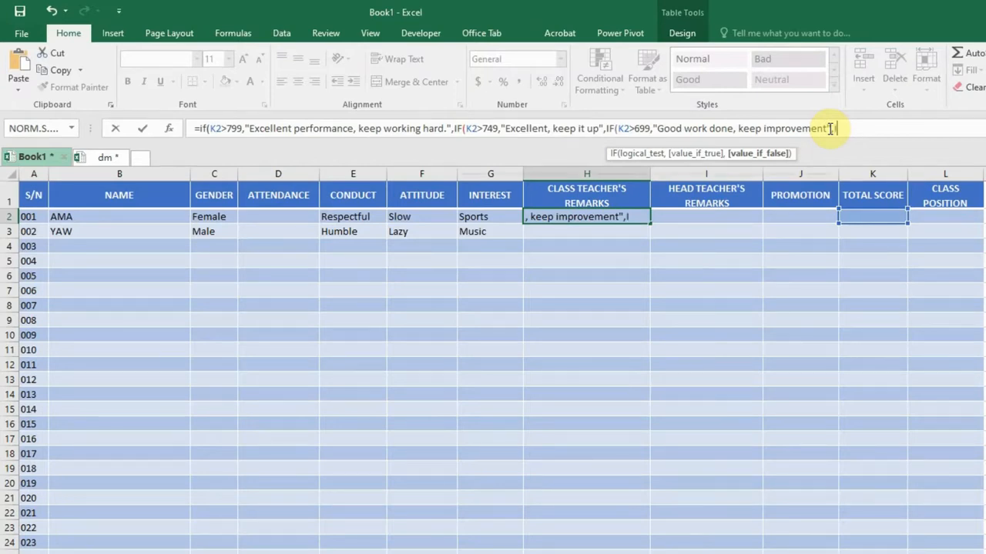
# Add a nested IF with the condition K2>649 to the H2 formula, checking the score bands in regis.pdf, and open its text result.
pyautogui.write('IF(K')
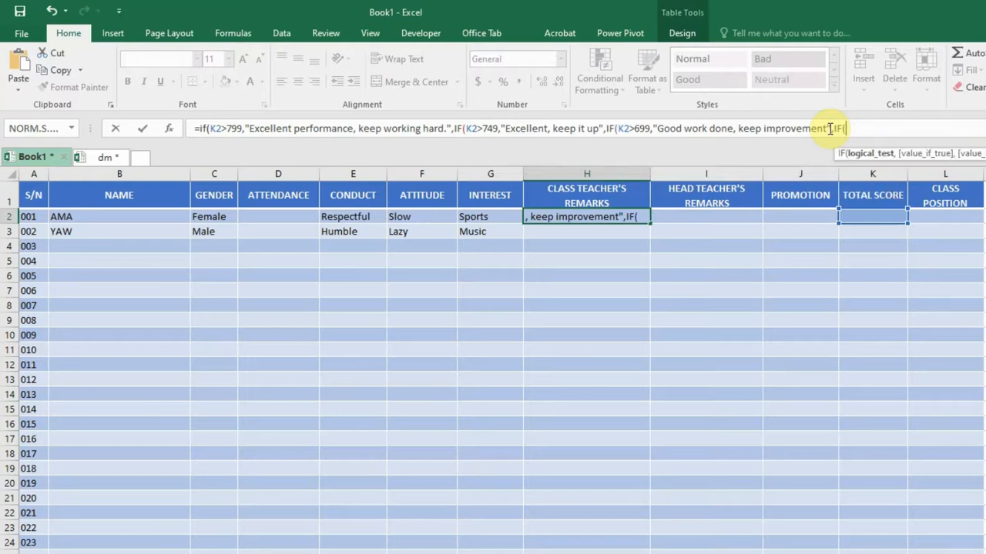
pyautogui.write('2>')
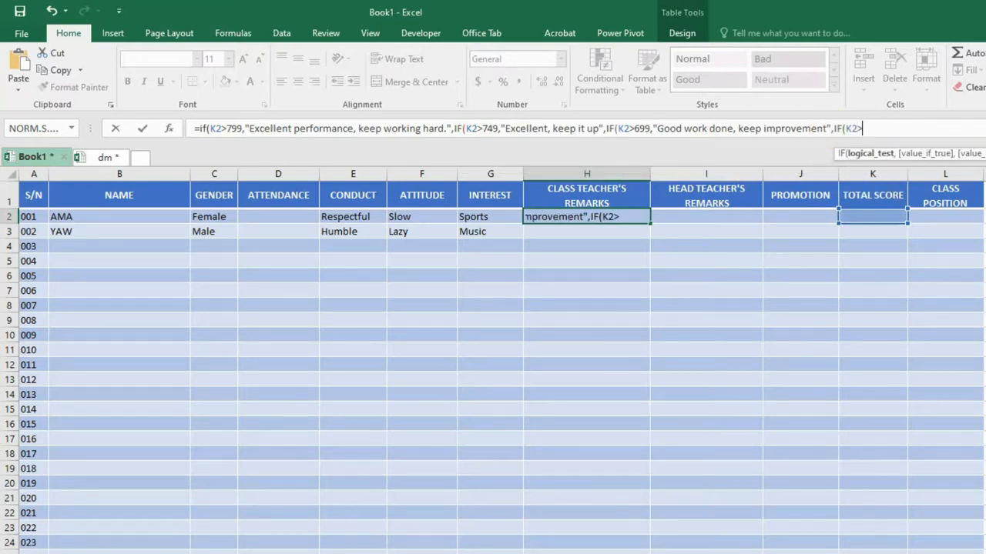
pyautogui.hotkey('alt', 'Tab')
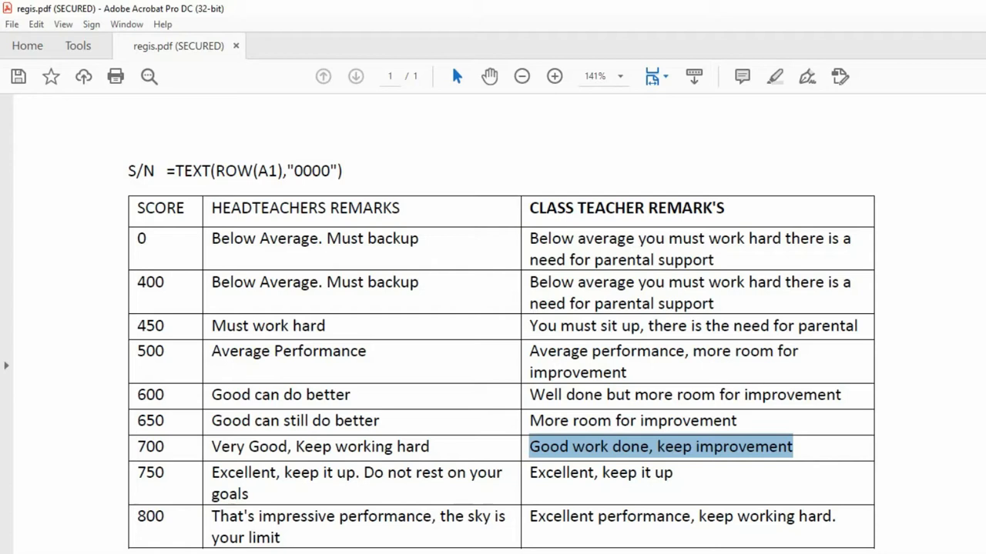
pyautogui.hotkey('alt', 'Tab')
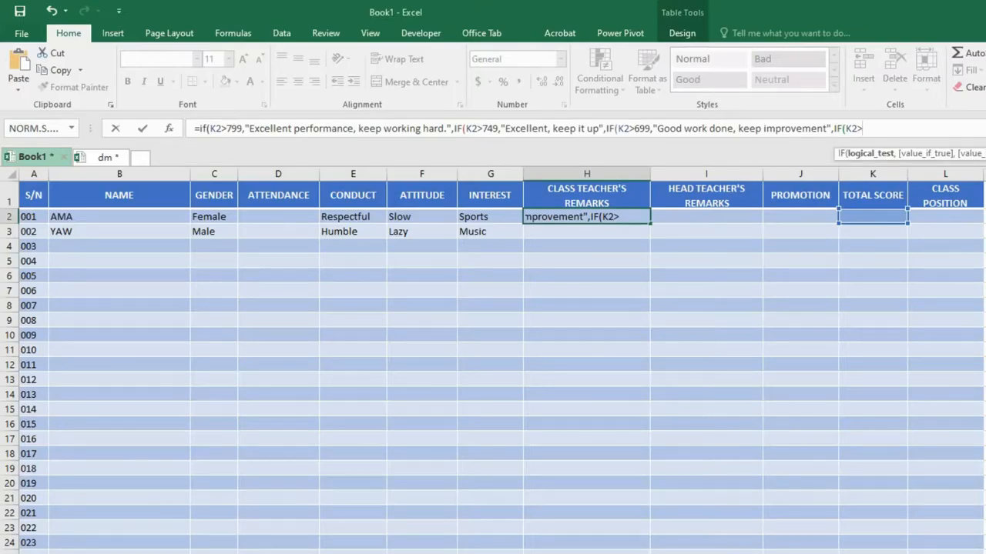
pyautogui.write('649,"')
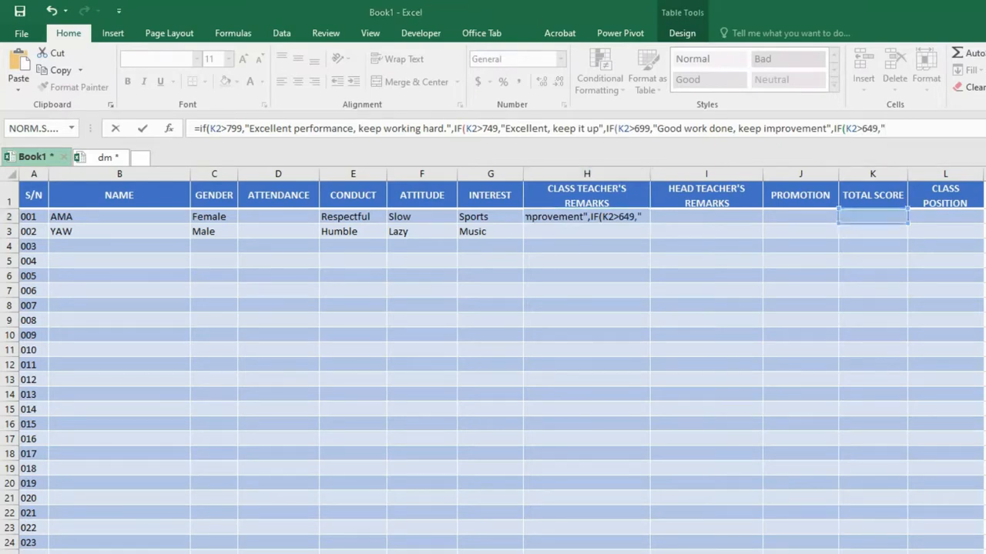
# Copy the class teacher remark "More room for improvement" from regis.pdf into the Excel formula as the quoted K2>649 result, followed by a comma.
pyautogui.hotkey('alt', 'Tab')
pyautogui.click(531, 420)
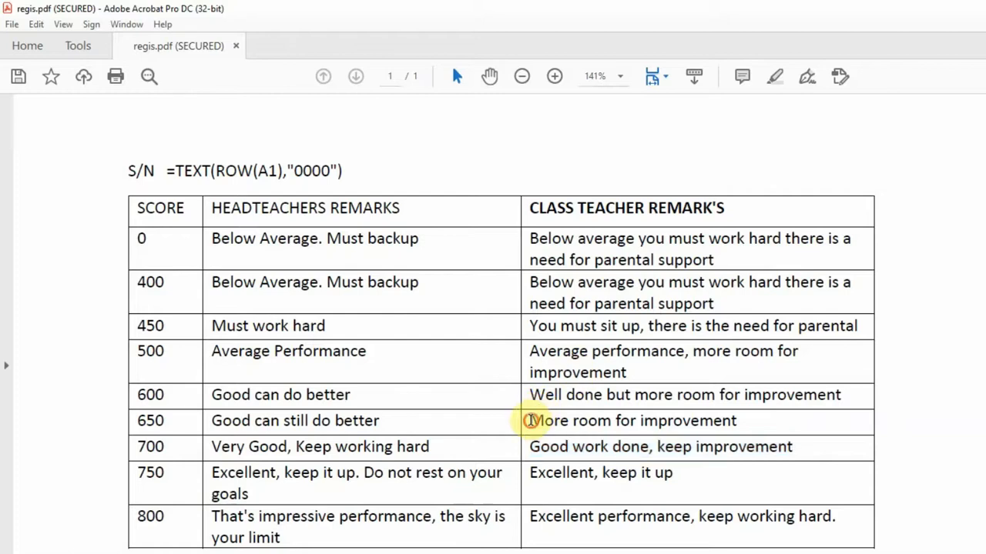
pyautogui.moveTo(607, 394); pyautogui.dragTo(733, 425)
pyautogui.hotkey('ctrl', 'c')
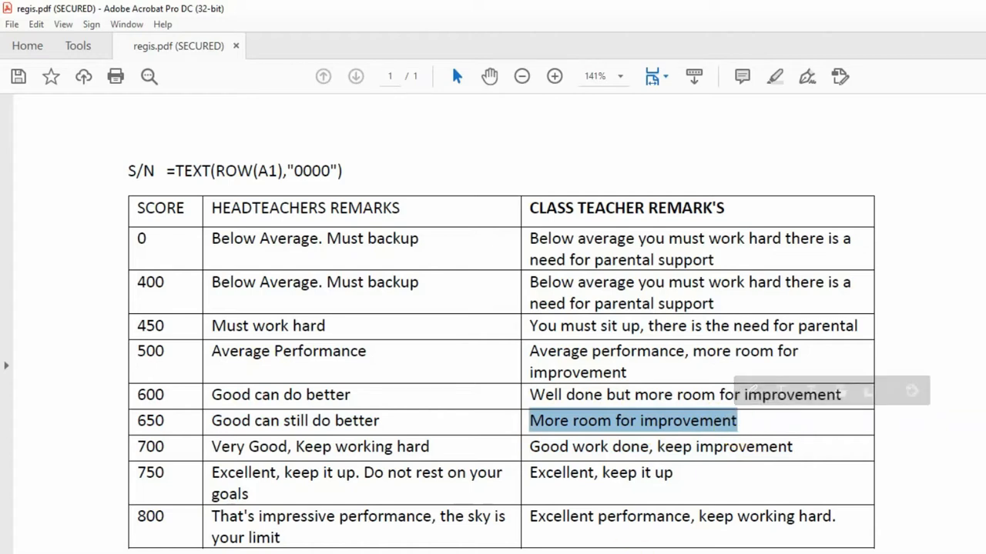
pyautogui.hotkey('alt', 'Tab')
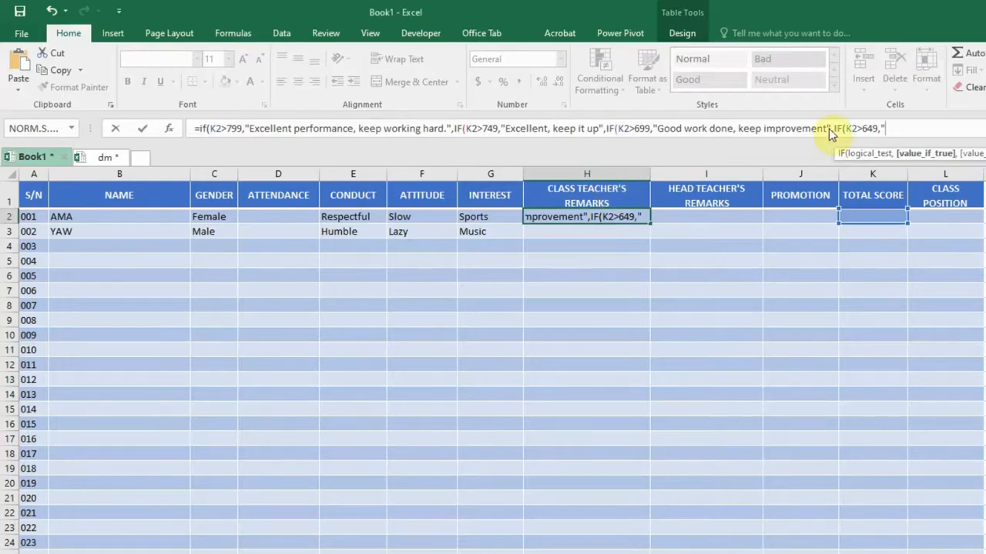
pyautogui.hotkey('ctrl', 'v')
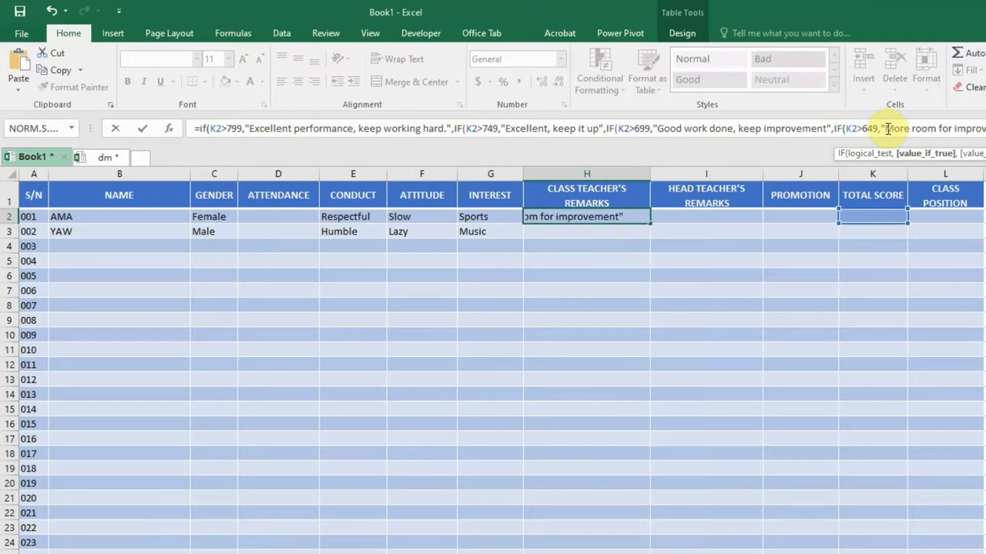
pyautogui.write(',')
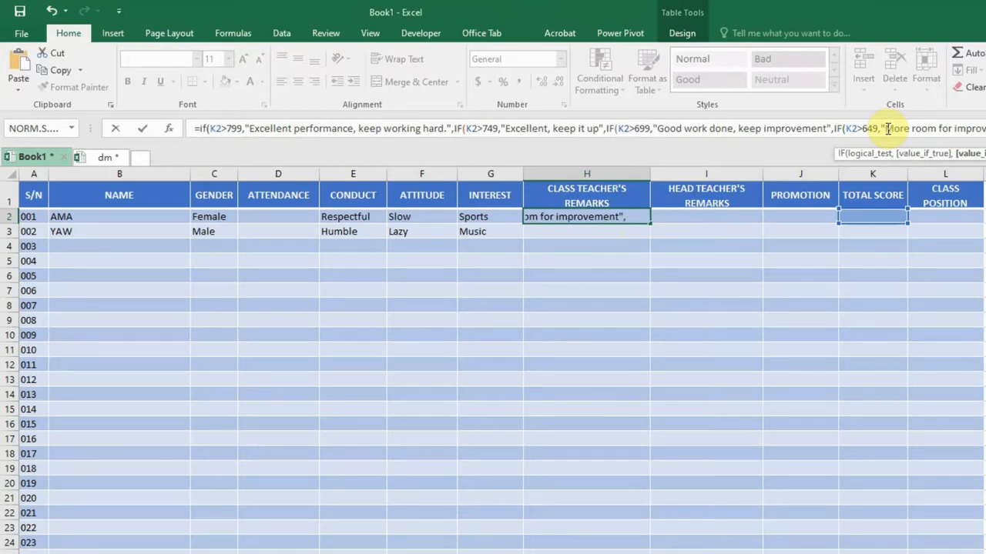
# Add a nested IF with the condition K2>599, consulting the score table in regis.pdf, and open its text result.
pyautogui.write('IF')
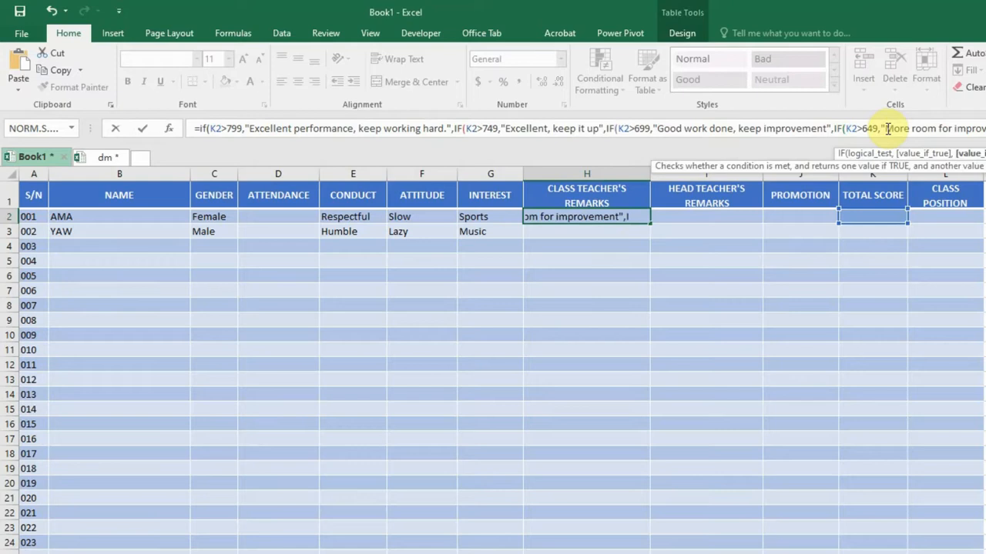
pyautogui.write('(')
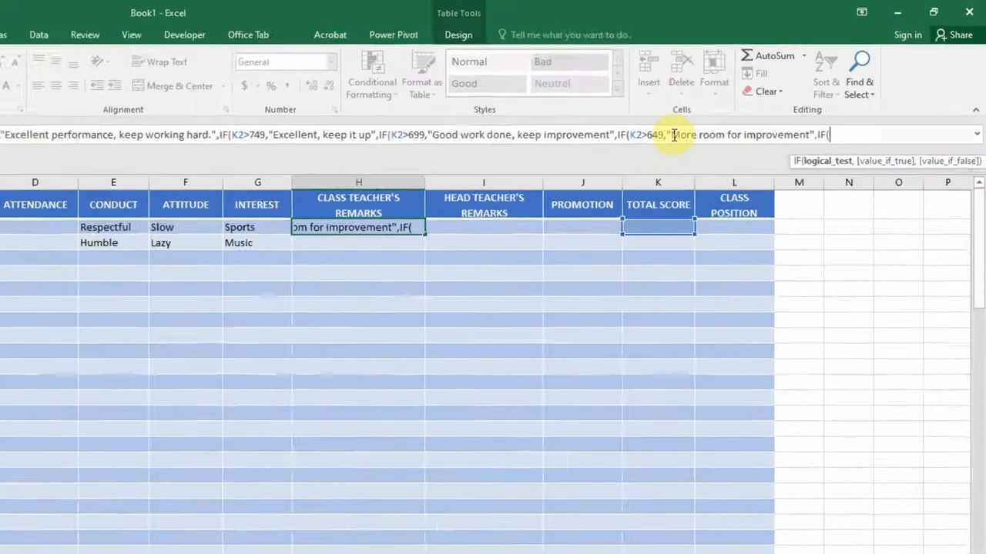
pyautogui.write('K2>799,')
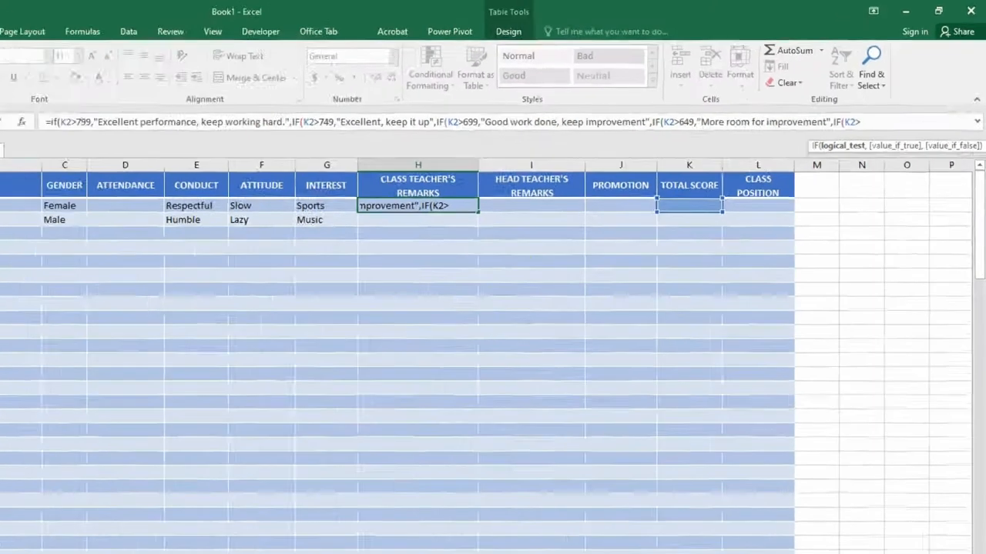
pyautogui.click(418, 543)
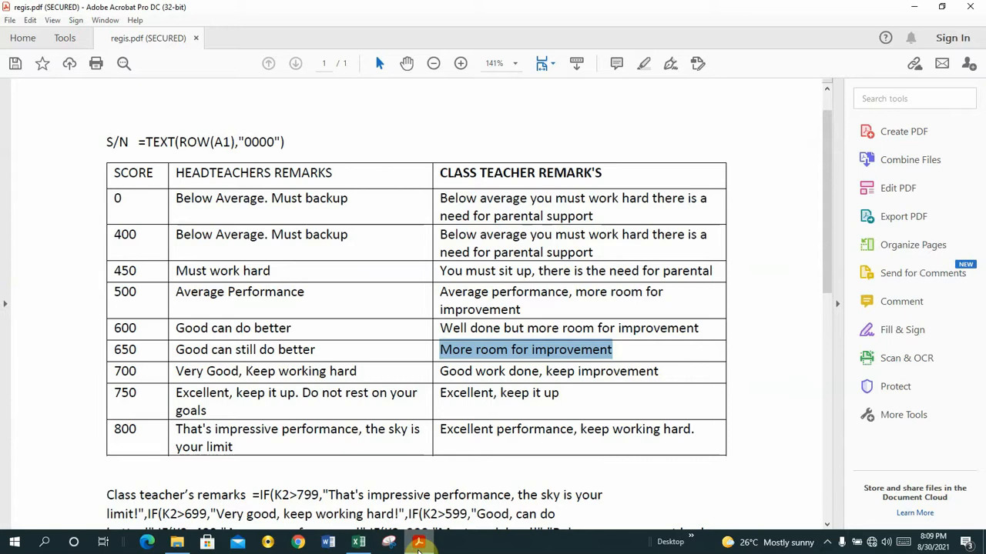
pyautogui.click(356, 543)
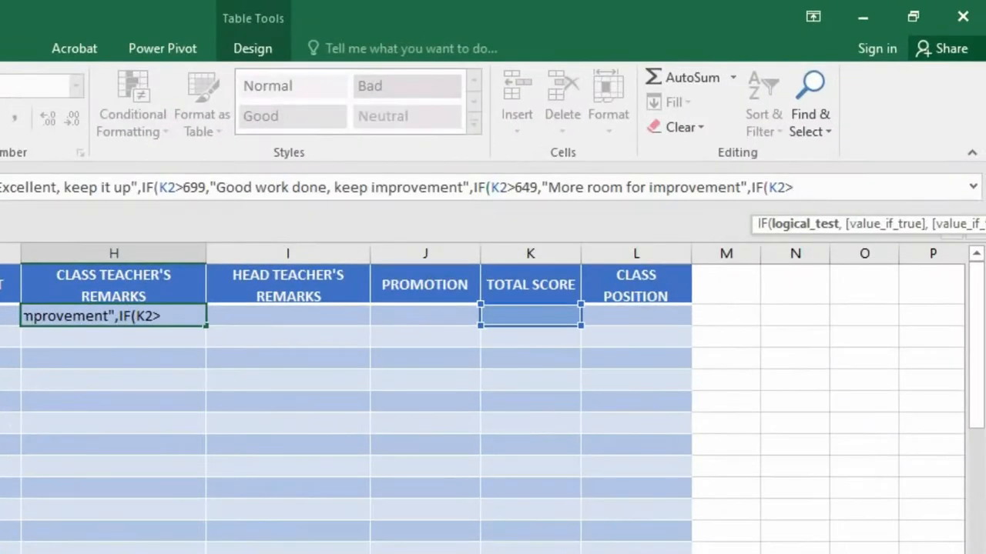
pyautogui.write('599')
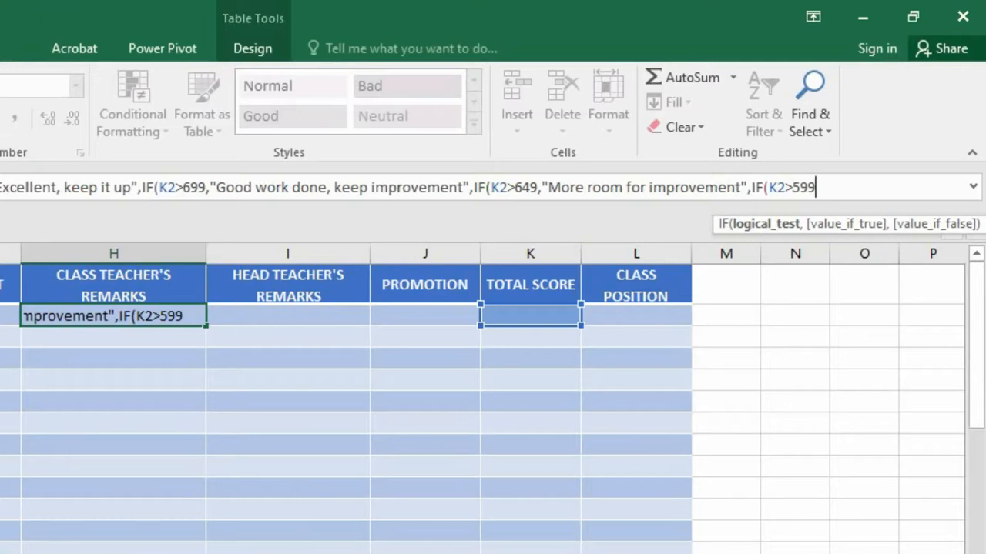
pyautogui.write(',')
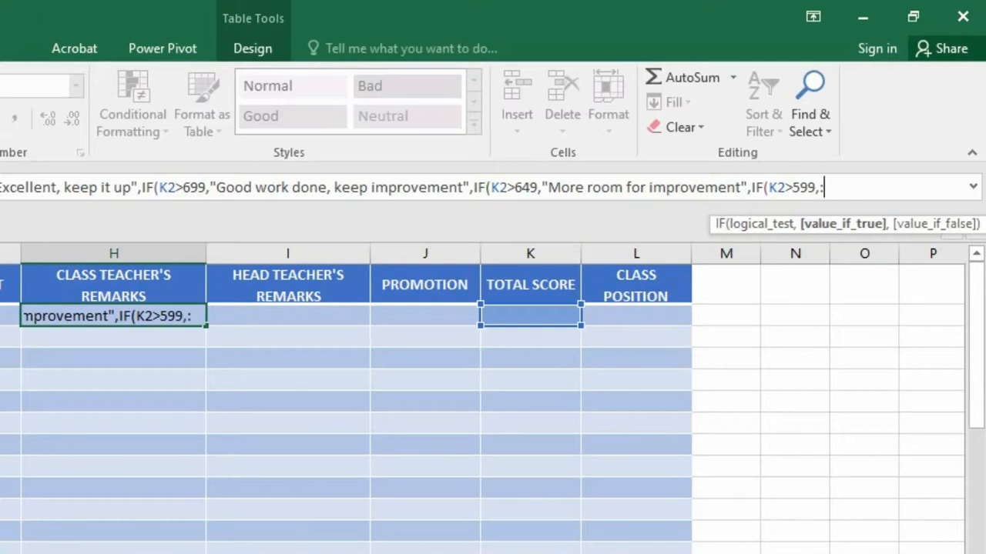
pyautogui.write('"')
# Copy "Well done but more room for improvement" from regis.pdf into the Excel formula as the quoted K2>599 result and begin another IF.
pyautogui.hotkey('alt', 'Tab')
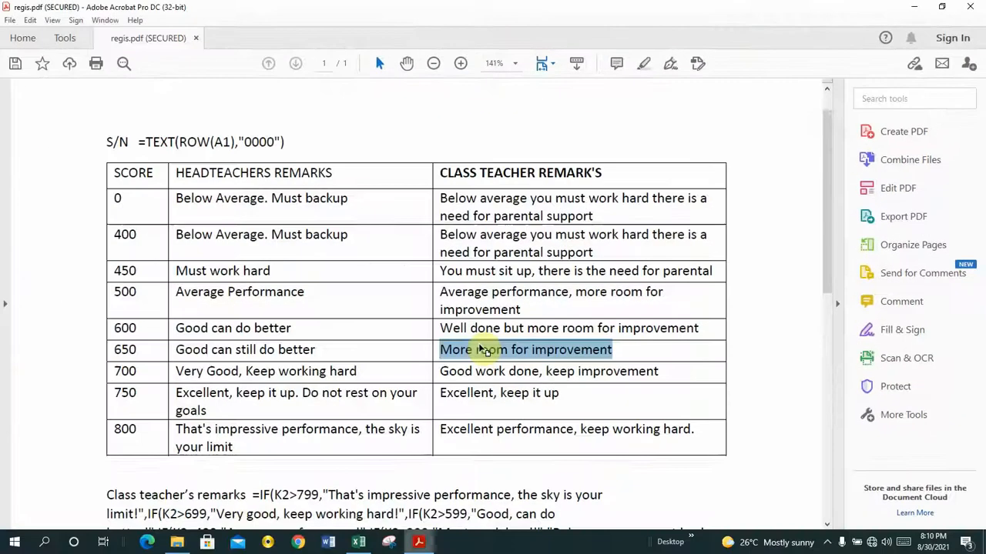
pyautogui.moveTo(443, 331); pyautogui.dragTo(697, 331)
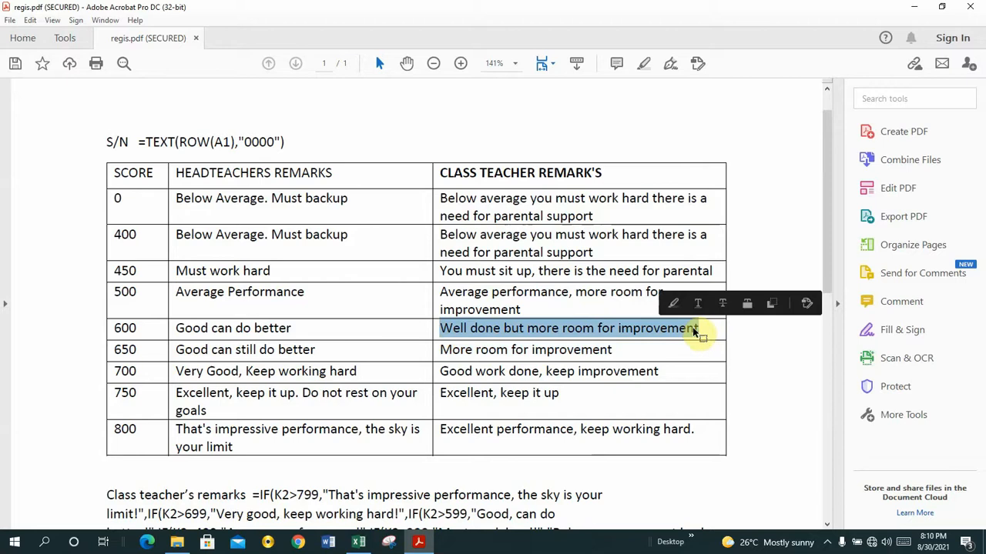
pyautogui.click(358, 542)
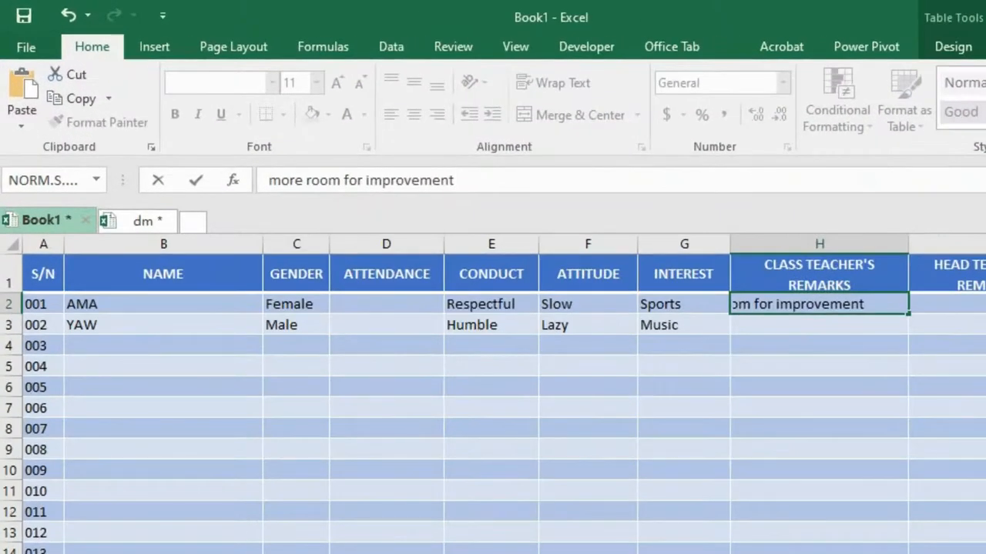
pyautogui.write('",IF')
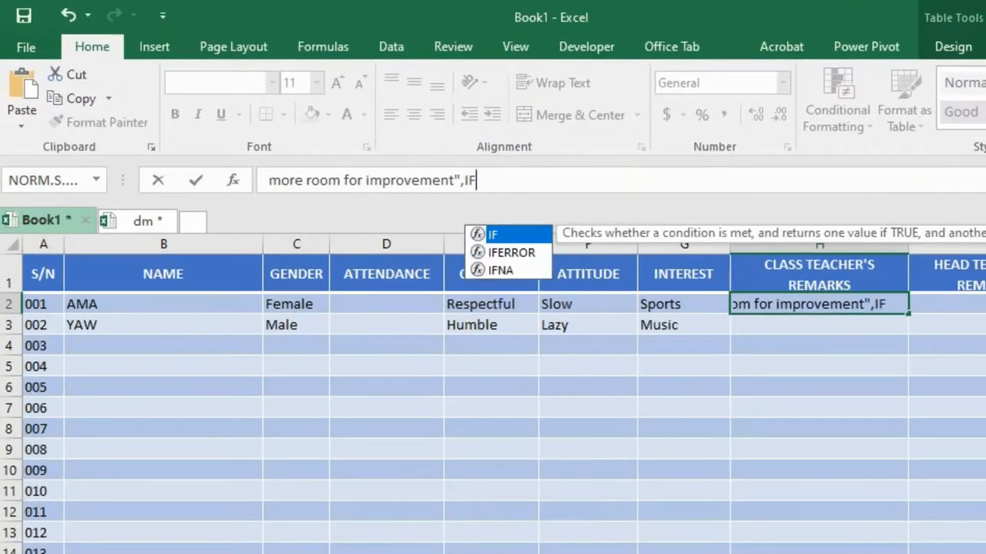
# Give the new nested IF the condition K2>499, consulting the score table in regis.pdf, and open its text result.
pyautogui.write('(')
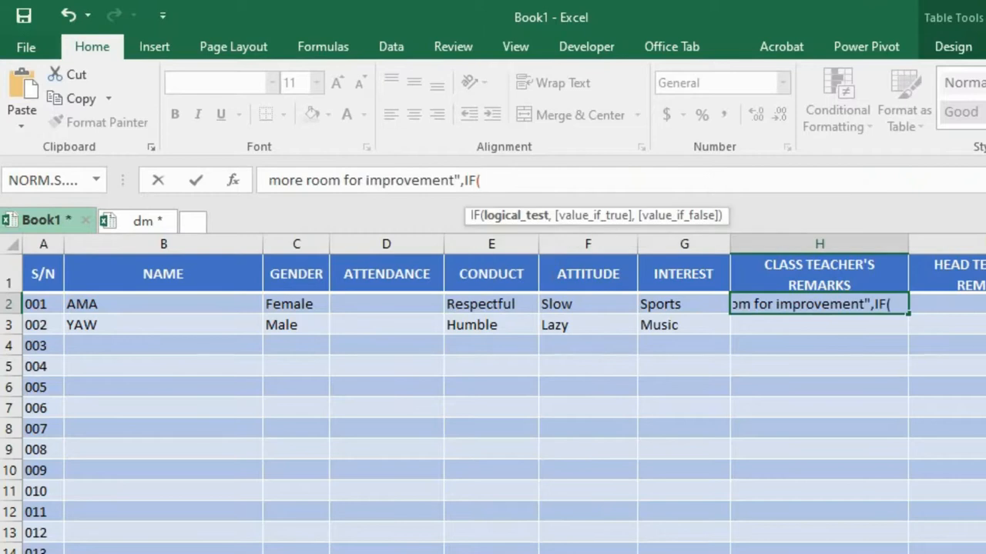
pyautogui.write('K2>')
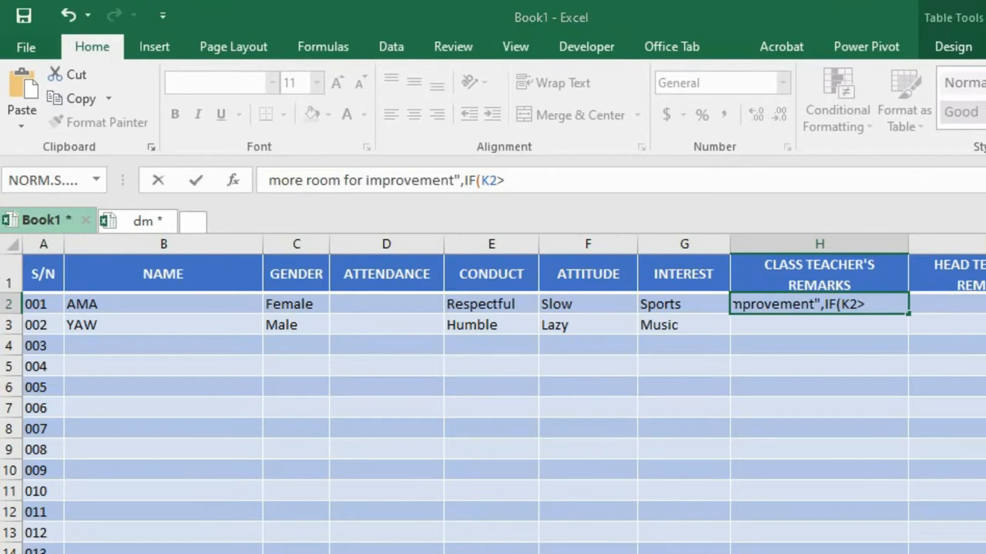
pyautogui.click(419, 542)
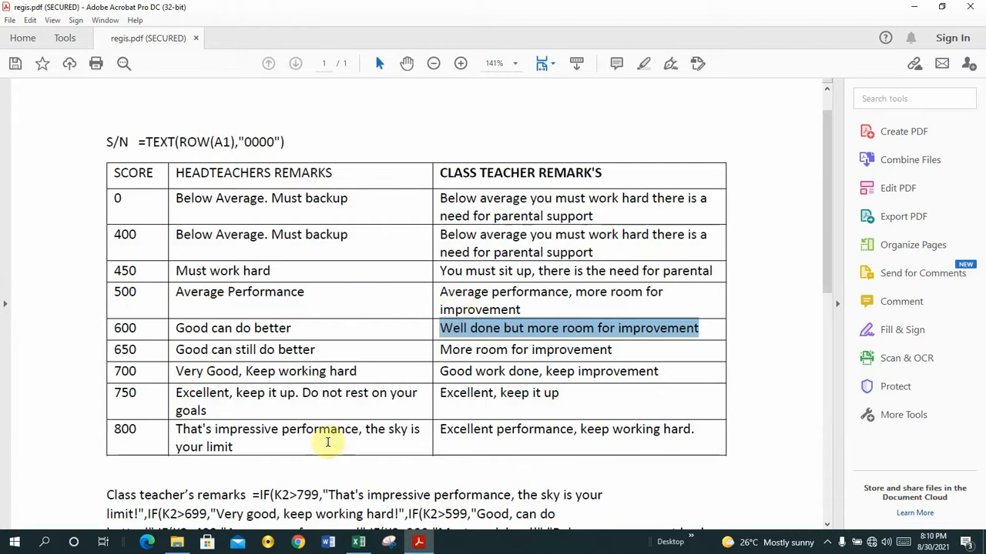
pyautogui.click(359, 543)
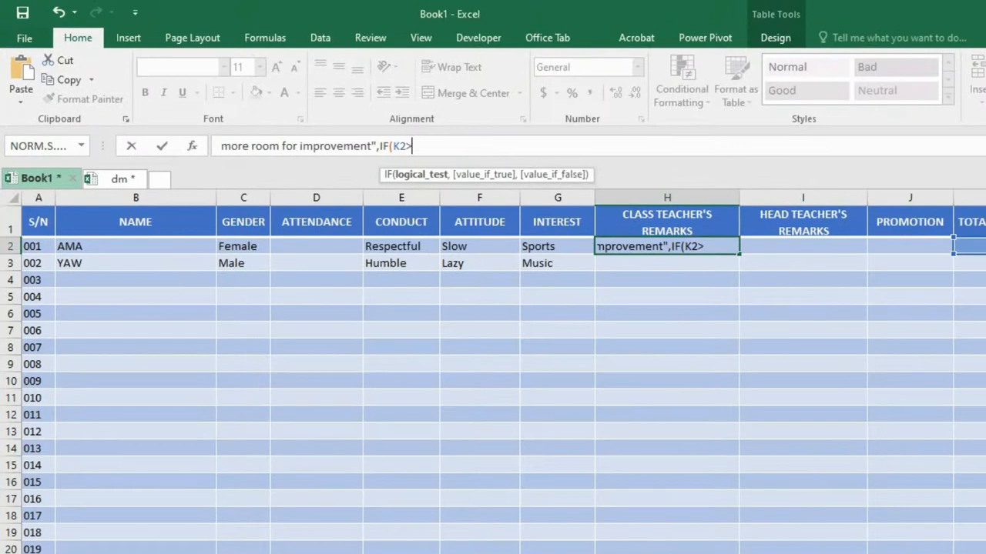
pyautogui.write('499,')
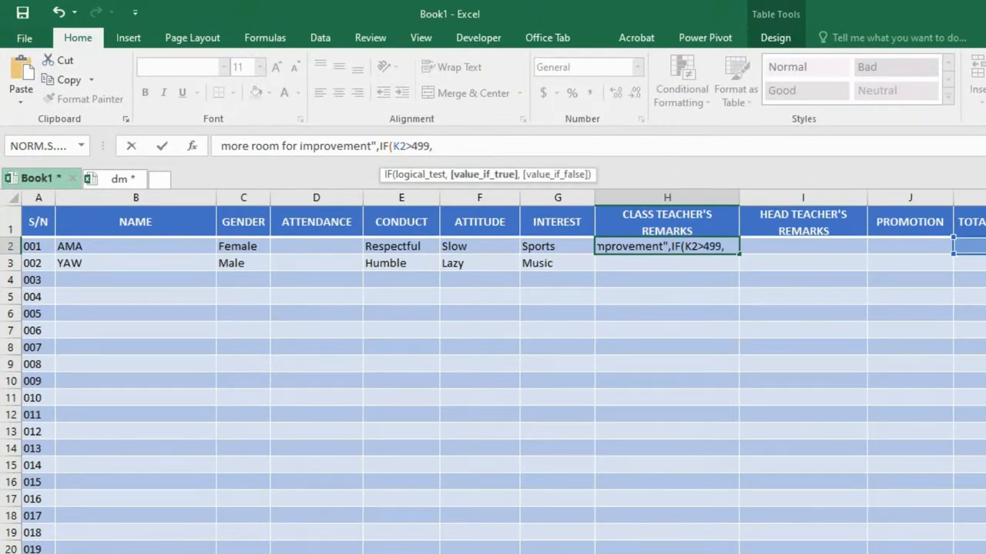
pyautogui.write('"')
# Copy "Average performance, more room for improvement" from regis.pdf into the Excel formula as the quoted K2>499 result, followed by a comma.
pyautogui.click(418, 542)
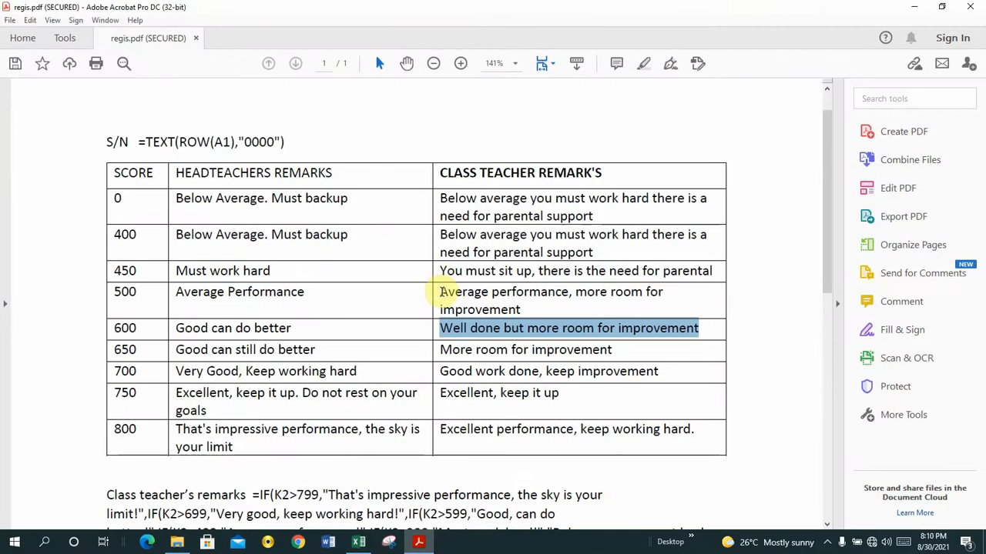
pyautogui.moveTo(440, 293); pyautogui.dragTo(521, 310)
pyautogui.hotkey('ctrl', 'c')
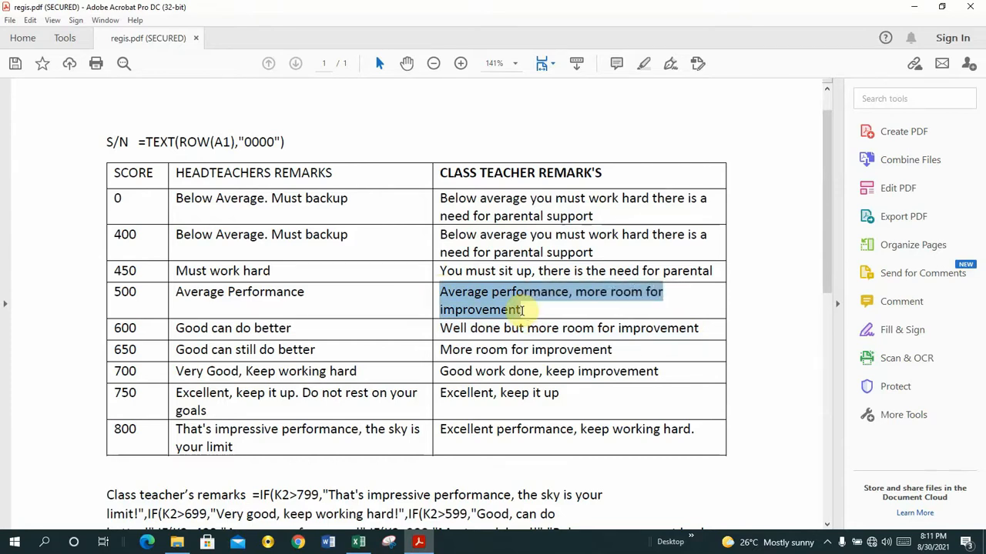
pyautogui.click(358, 545)
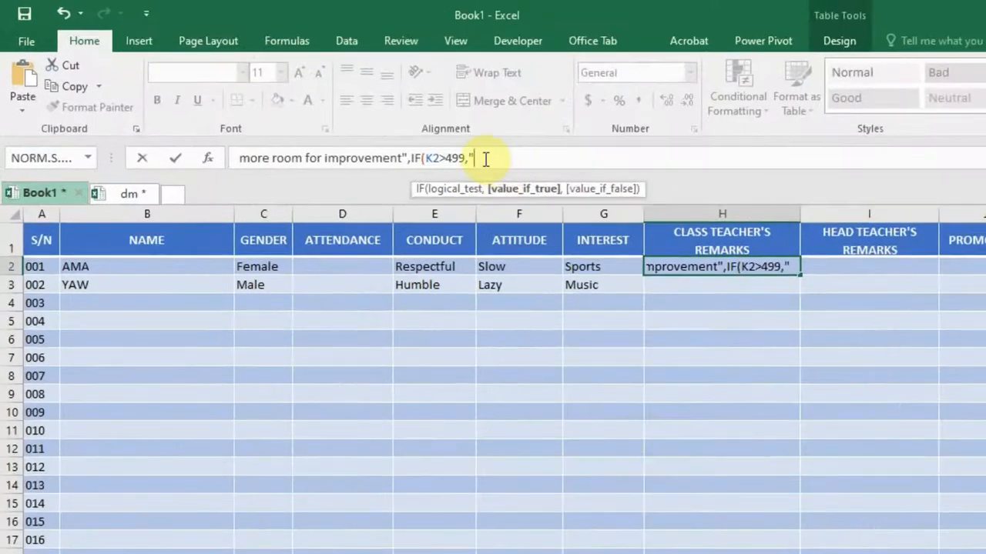
pyautogui.hotkey('ctrl', 'v')
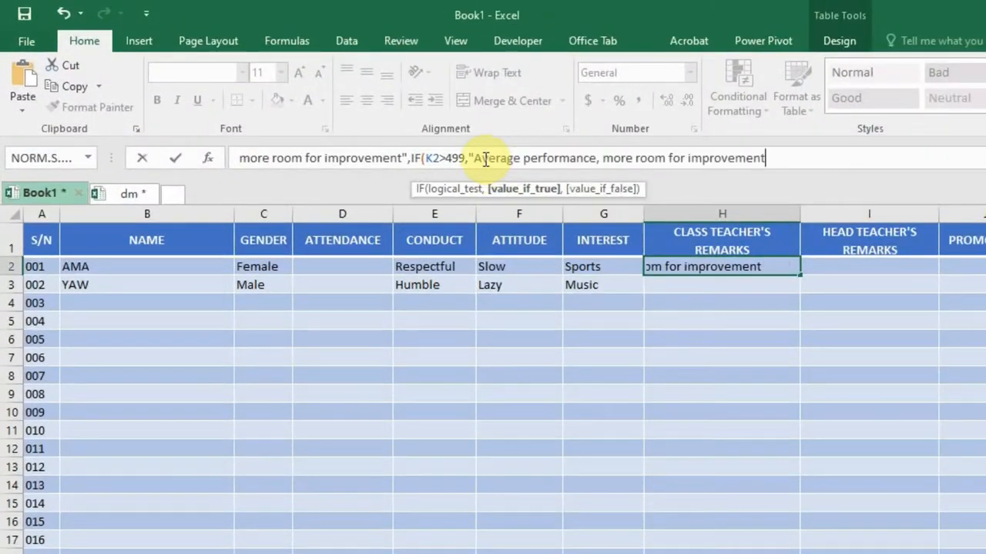
pyautogui.write('"')
pyautogui.write(',')
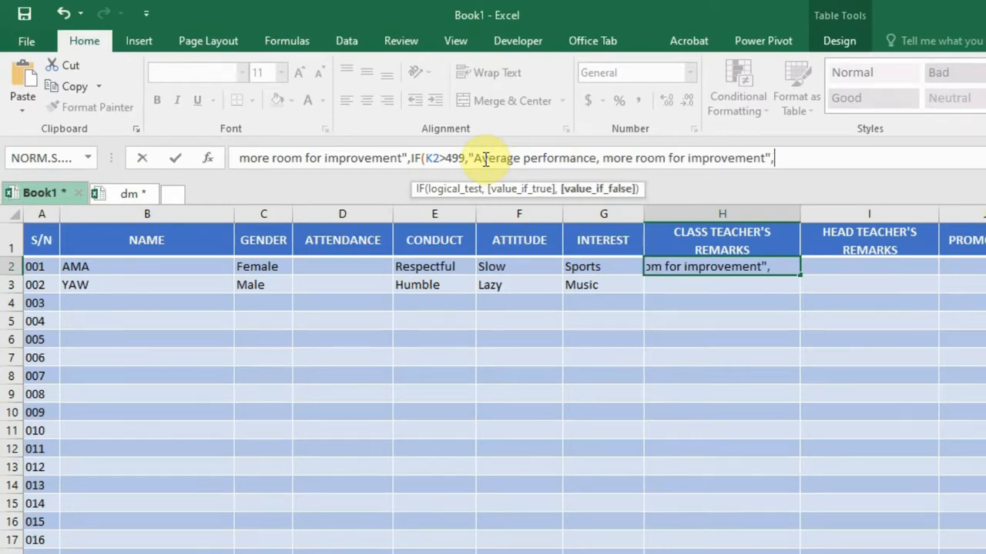
# Add a nested IF with the condition K2>449, consulting the score table in regis.pdf, and open its text result.
pyautogui.write('IF')
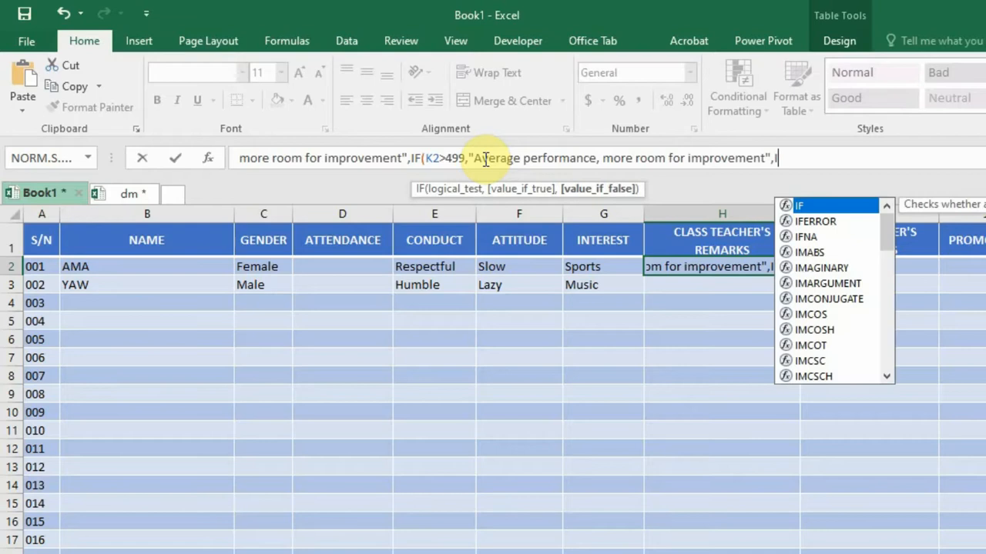
pyautogui.write('(')
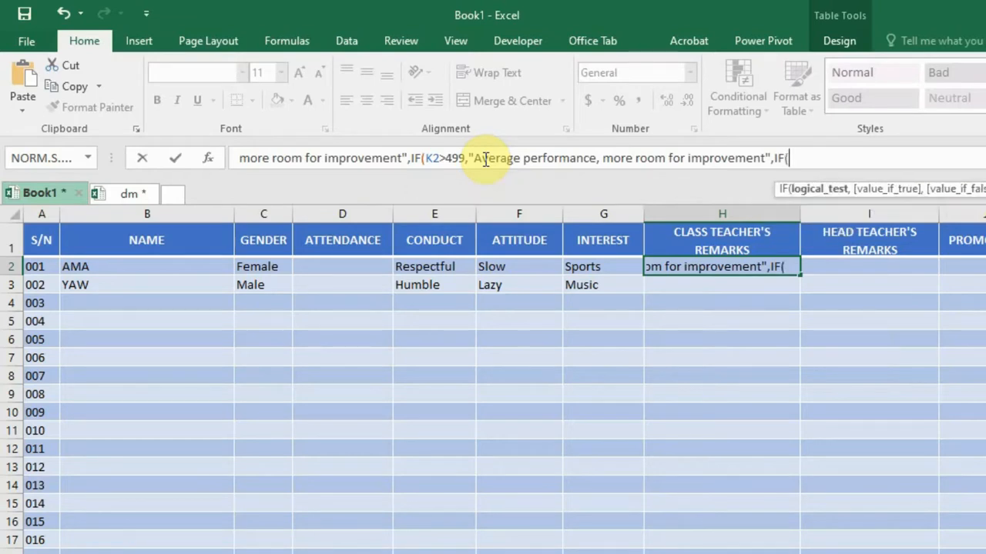
pyautogui.write('K2')
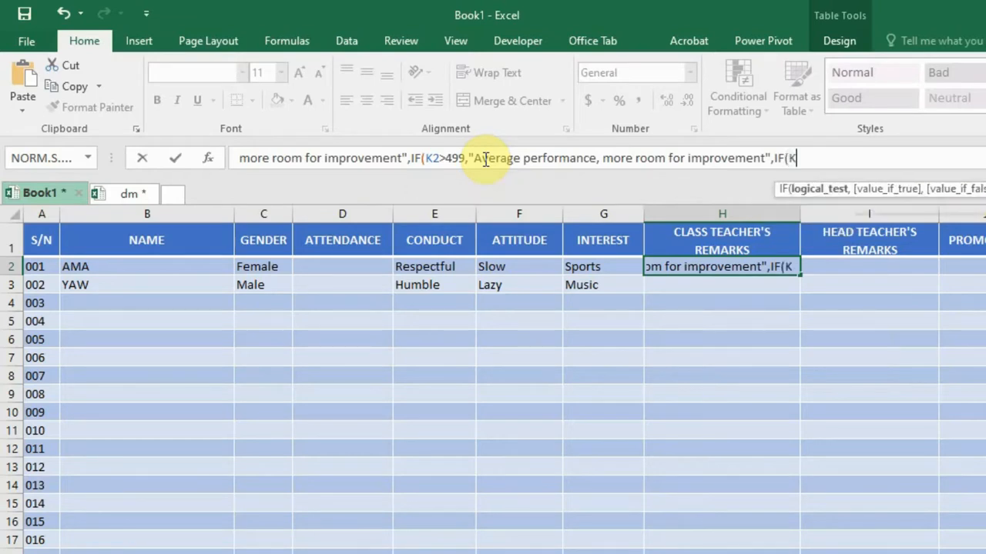
pyautogui.write('>')
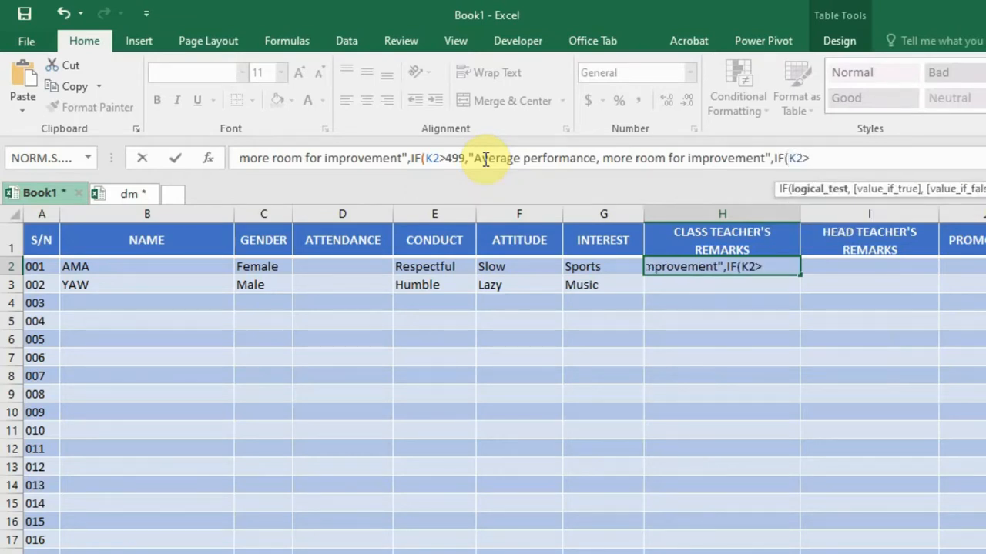
pyautogui.hotkey('alt', 'Tab')
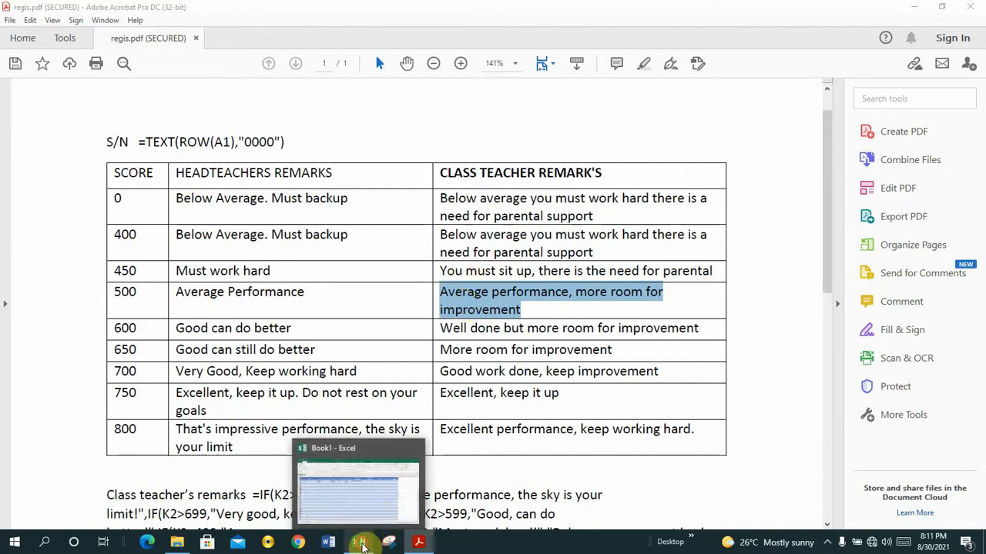
pyautogui.click(360, 543)
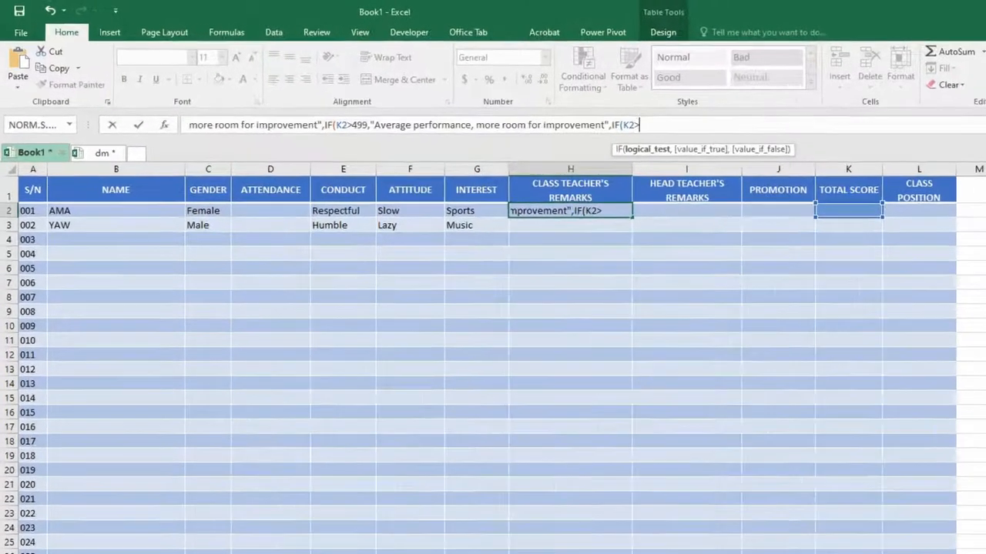
pyautogui.write('449,"')
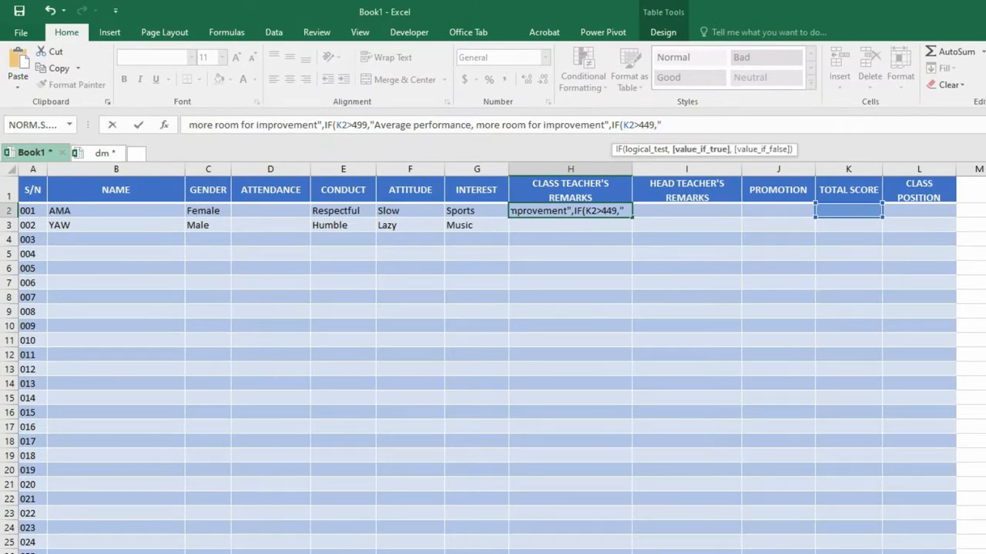
# Copy "You must sit up, there is the need for parental" from regis.pdf into the Excel formula as the quoted K2>449 result.
pyautogui.click(418, 542)
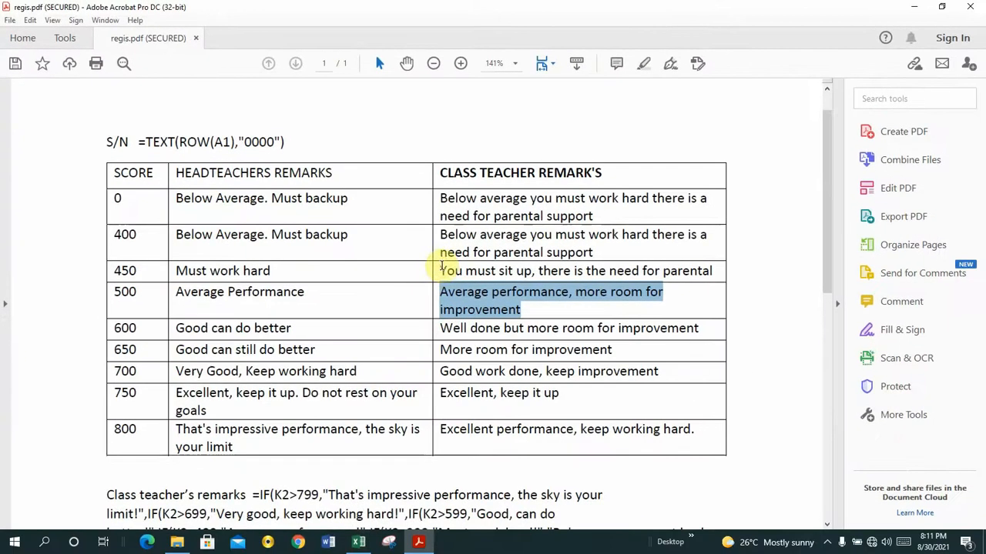
pyautogui.click(442, 267)
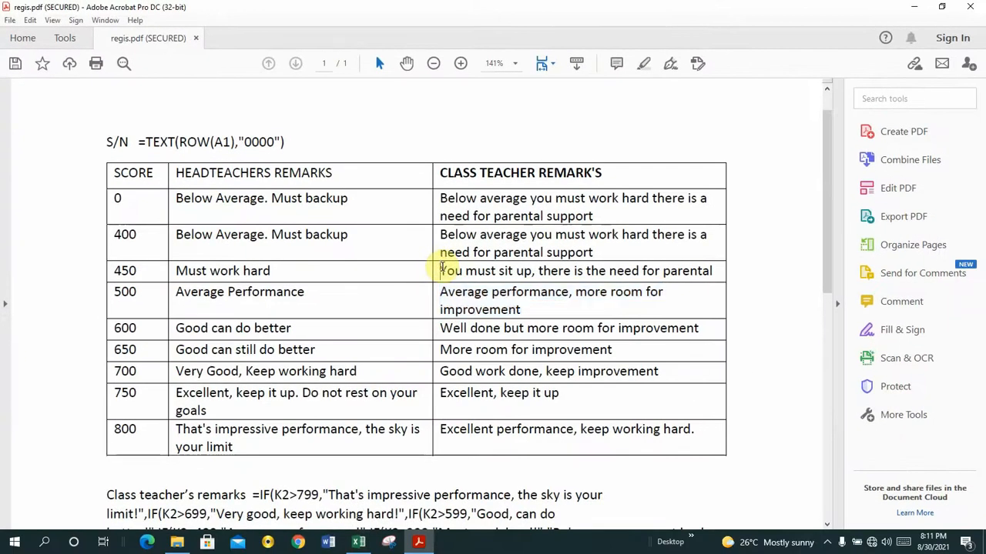
pyautogui.moveTo(441, 270); pyautogui.dragTo(715, 271)
pyautogui.hotkey('ctrl', 'c')
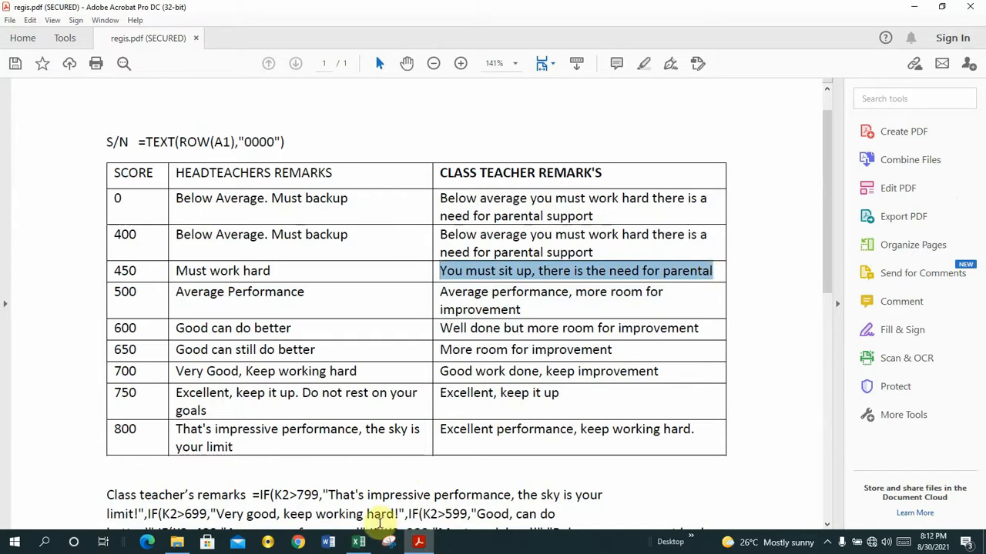
pyautogui.click(359, 542)
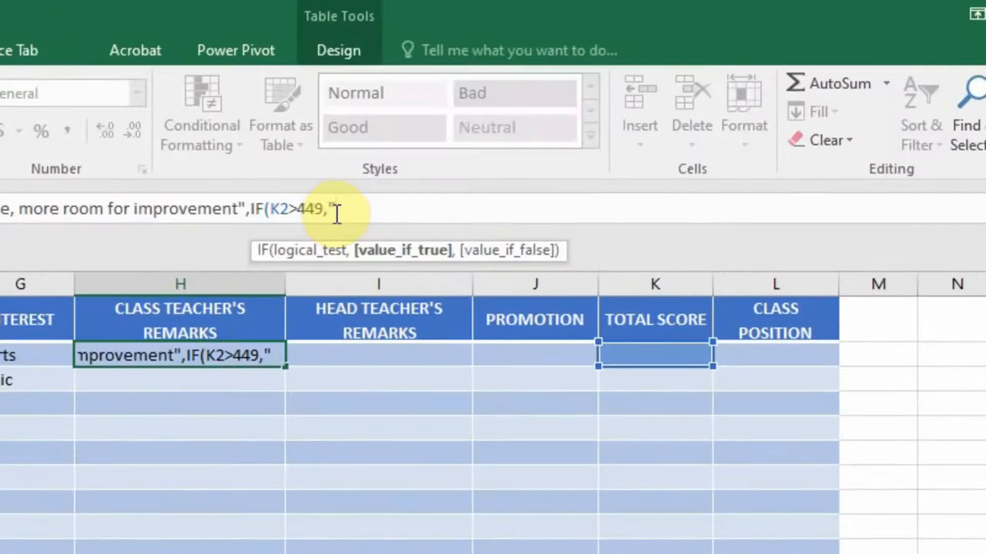
pyautogui.hotkey('ctrl', 'v')
pyautogui.write('"')
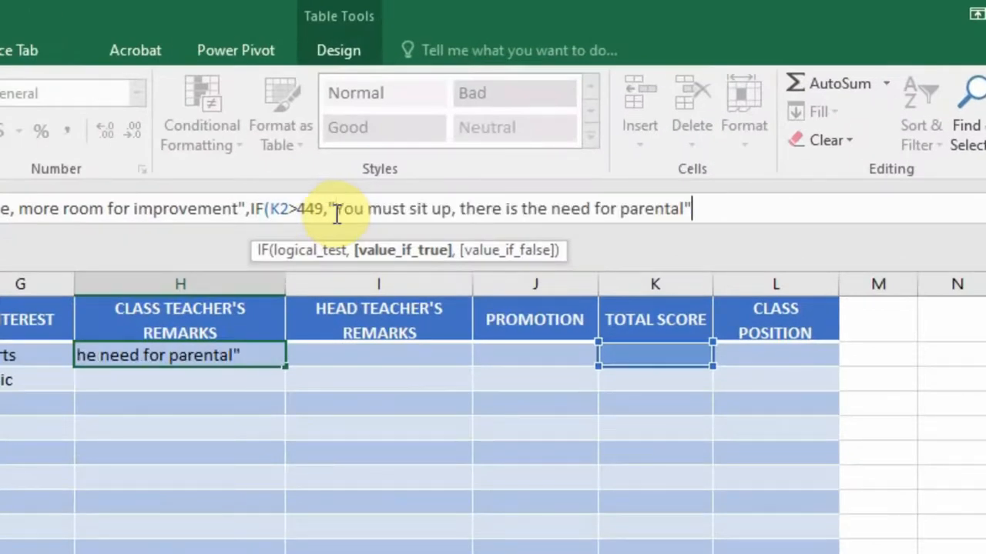
# Continue the formula with another nested IF testing K2>399, checking the score table in regis.pdf, and open its text result.
pyautogui.write(',I')
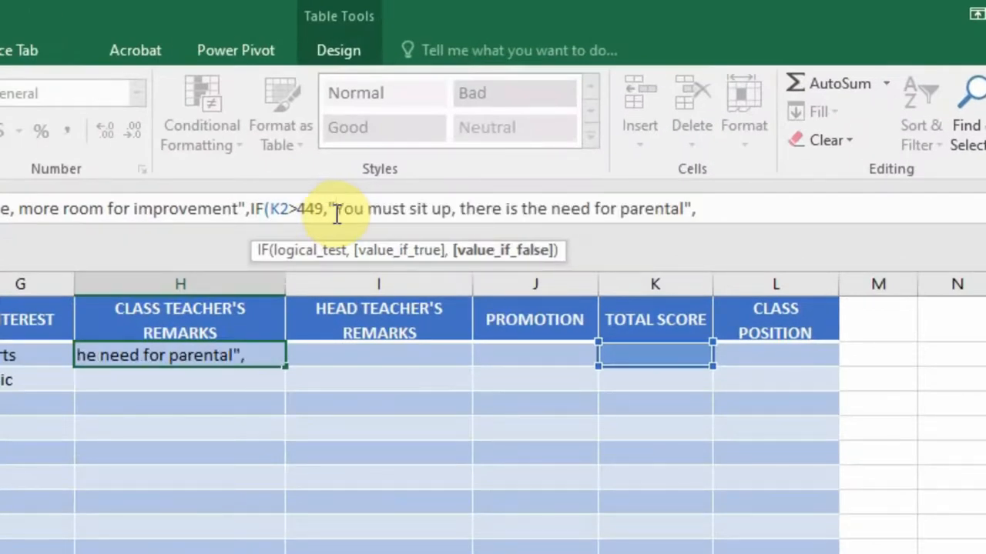
pyautogui.write('F*')
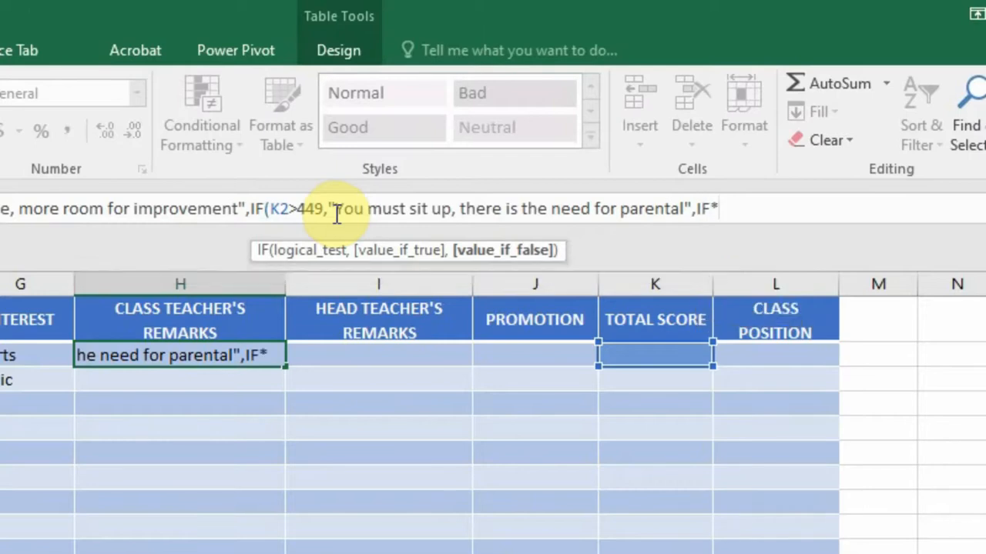
pyautogui.press('BackSpace')
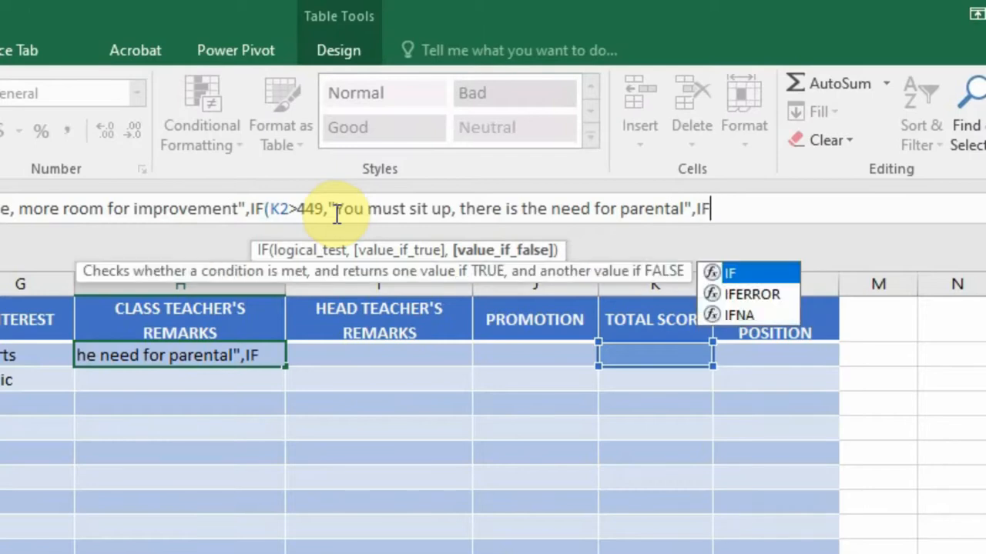
pyautogui.write('(K2>')
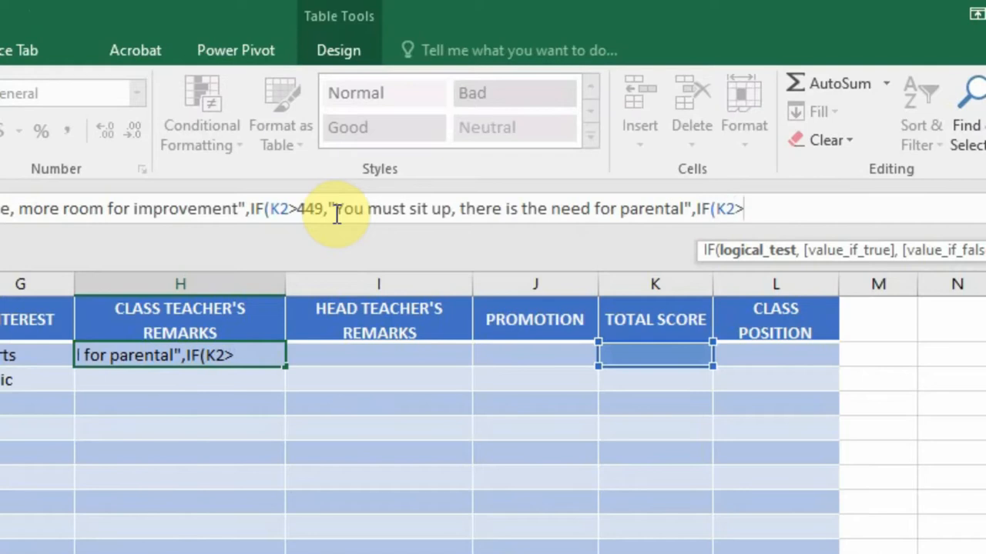
pyautogui.hotkey('alt', 'Tab')
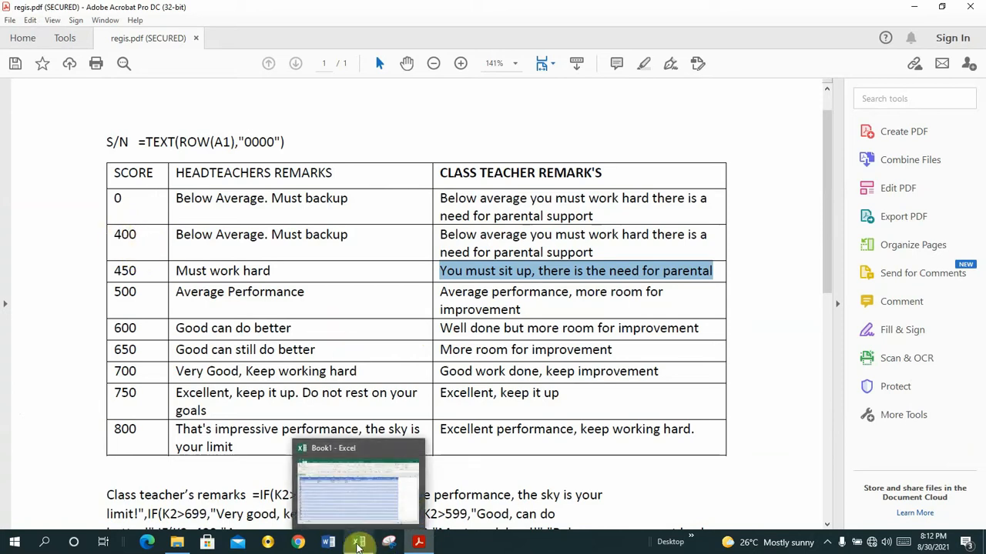
pyautogui.click(358, 545)
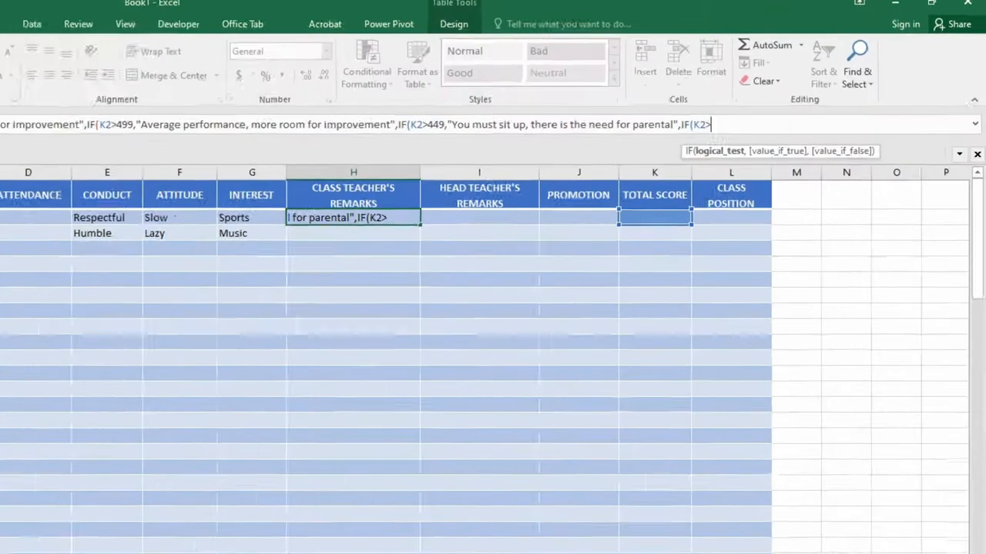
pyautogui.write('399')
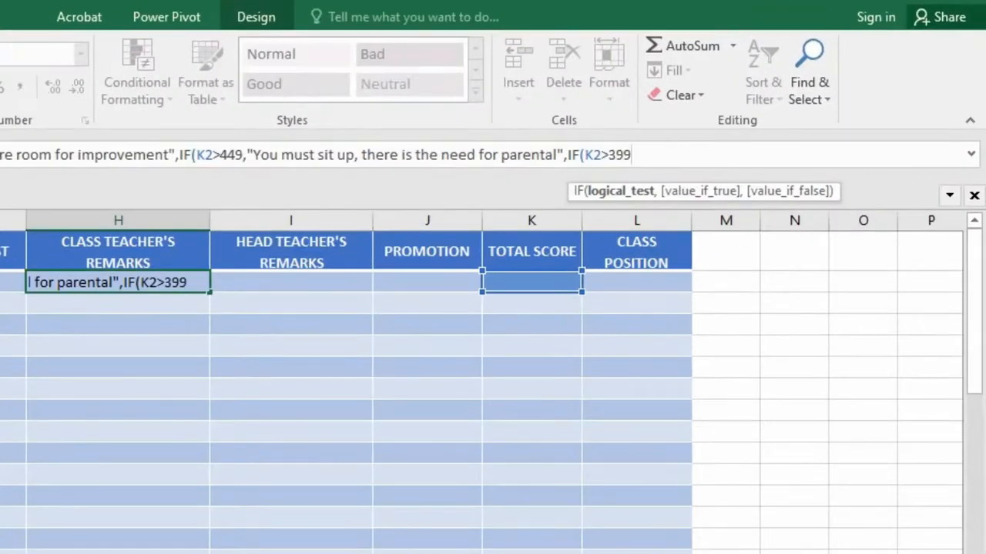
pyautogui.write(',')
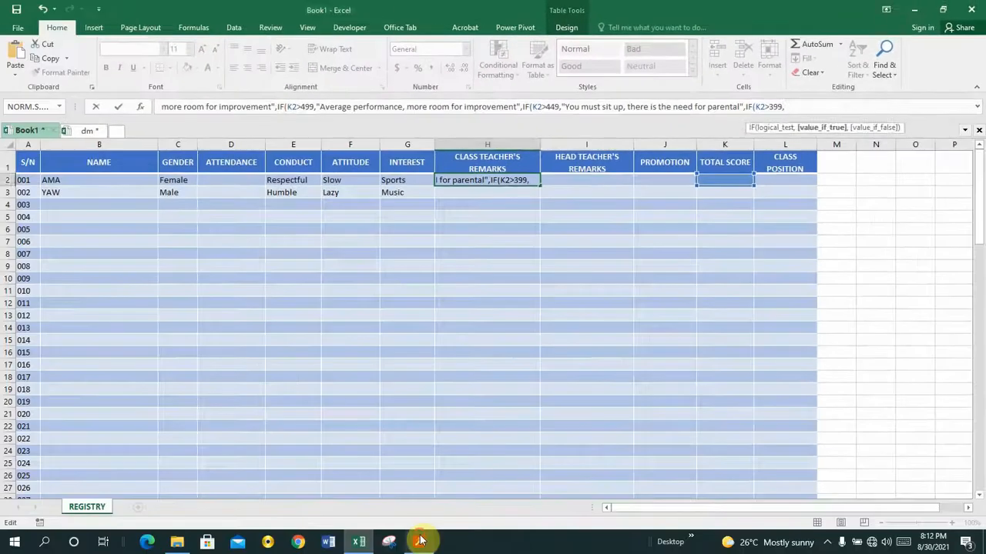
pyautogui.click(420, 541)
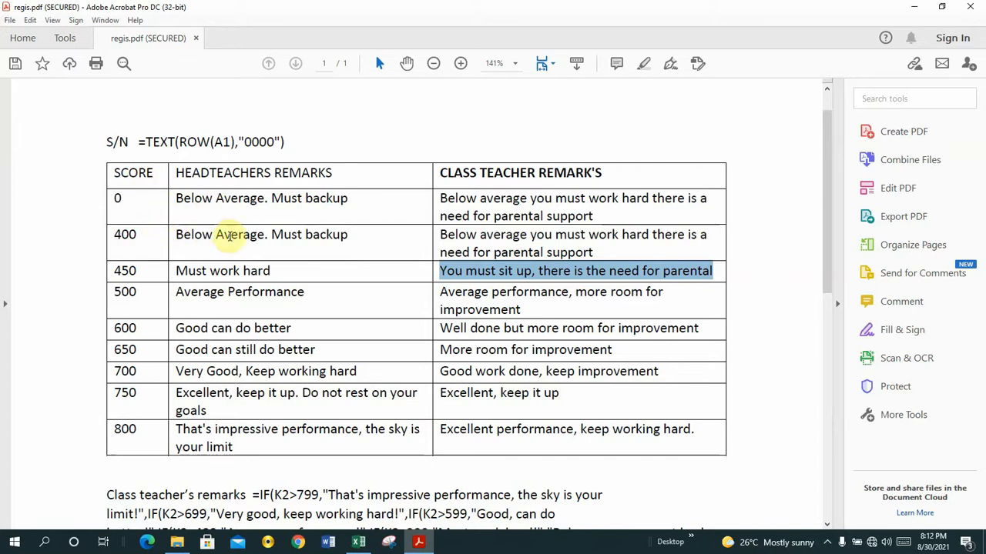
pyautogui.click(352, 545)
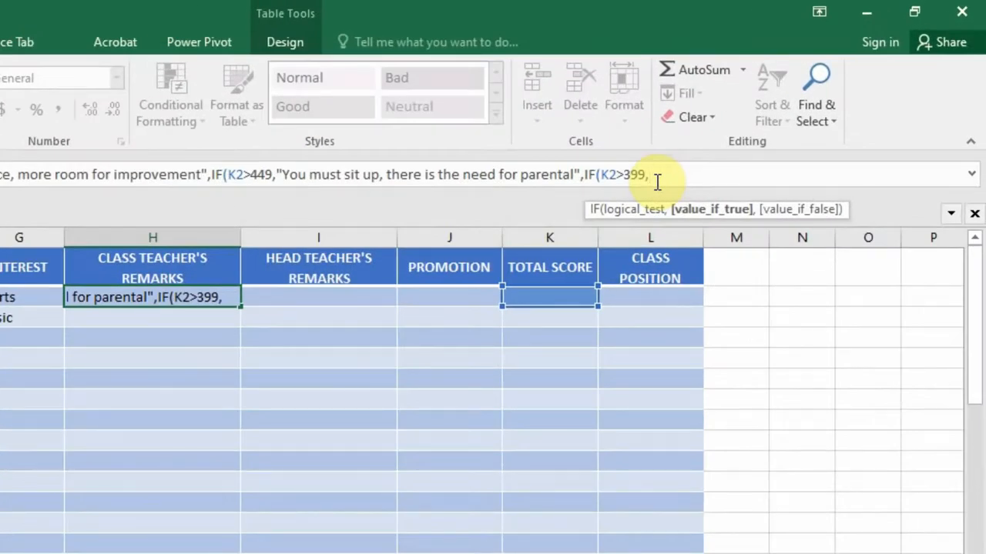
pyautogui.write('",IF(K2>499,"Average performan')
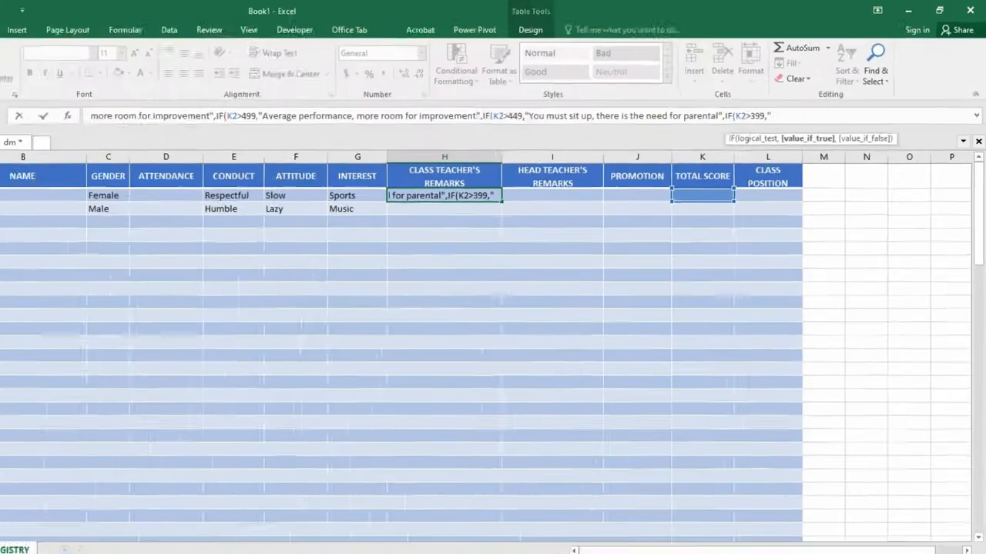
# Copy the score-400 class teacher's remark from regis.pdf into the Excel formula as the quoted K2>399 result, followed by a comma.
pyautogui.click(418, 541)
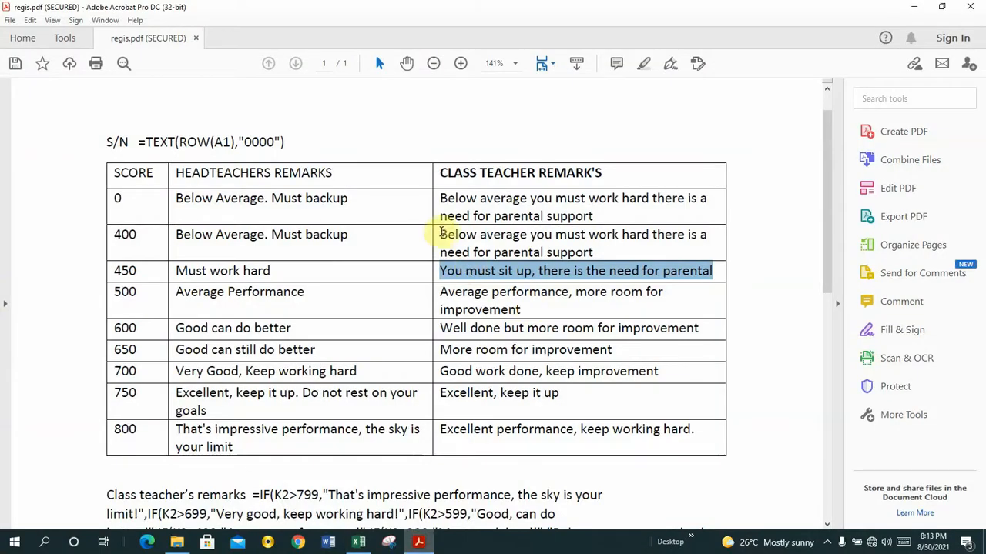
pyautogui.click(442, 232)
pyautogui.moveTo(442, 232); pyautogui.dragTo(594, 255)
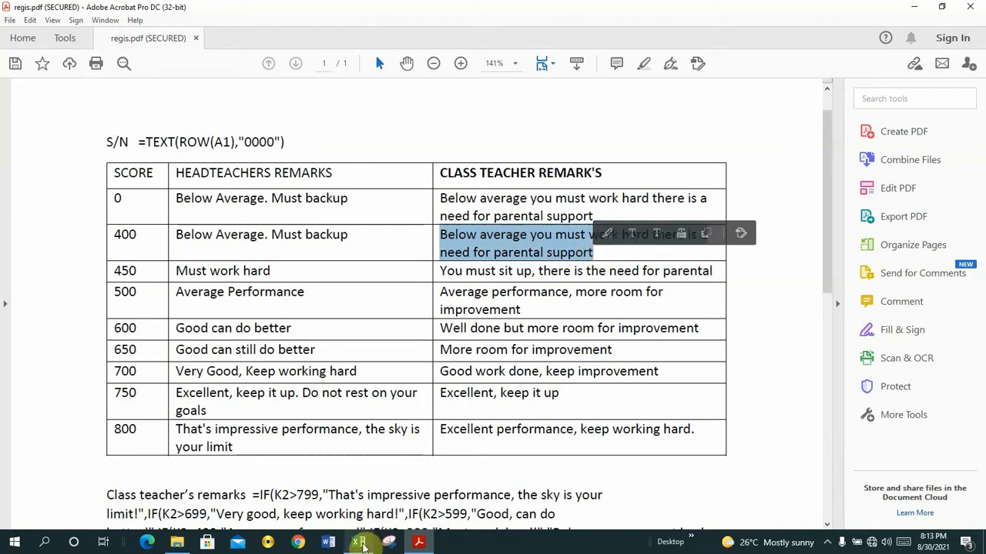
pyautogui.click(352, 544)
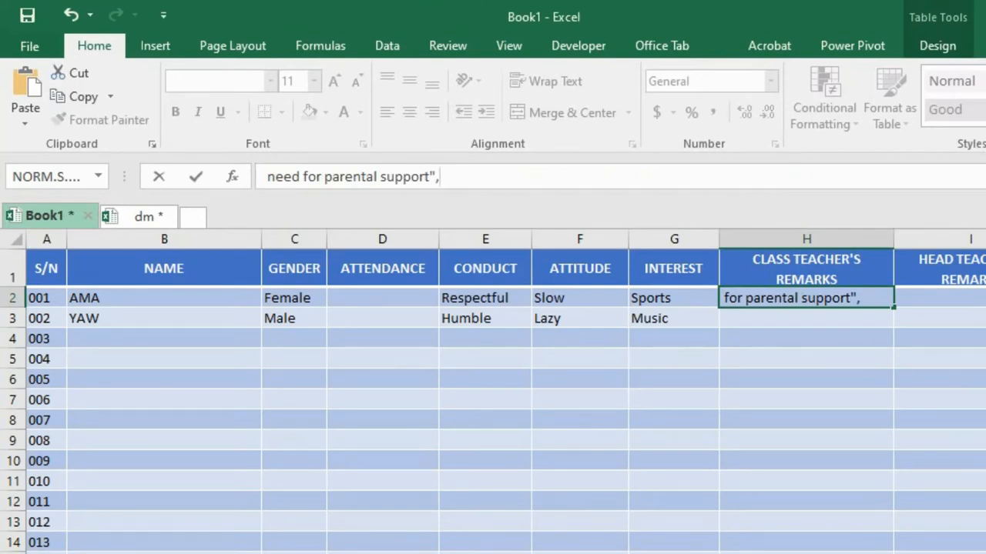
# Copy the score-0 remark "Below average you must work hard there is a need for parental support" from regis.pdf into Excel as the quoted final value_if_false.
pyautogui.click(419, 542)
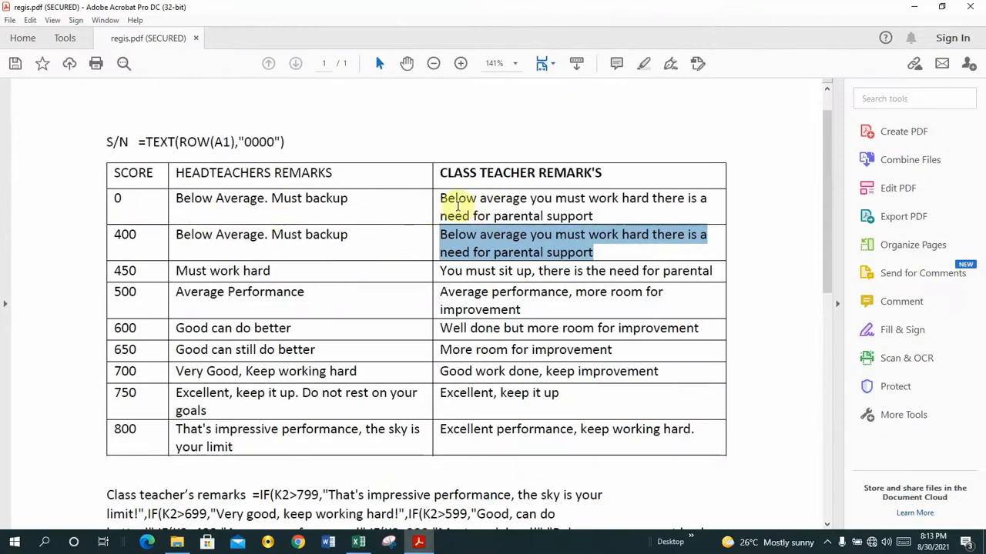
pyautogui.click(442, 200)
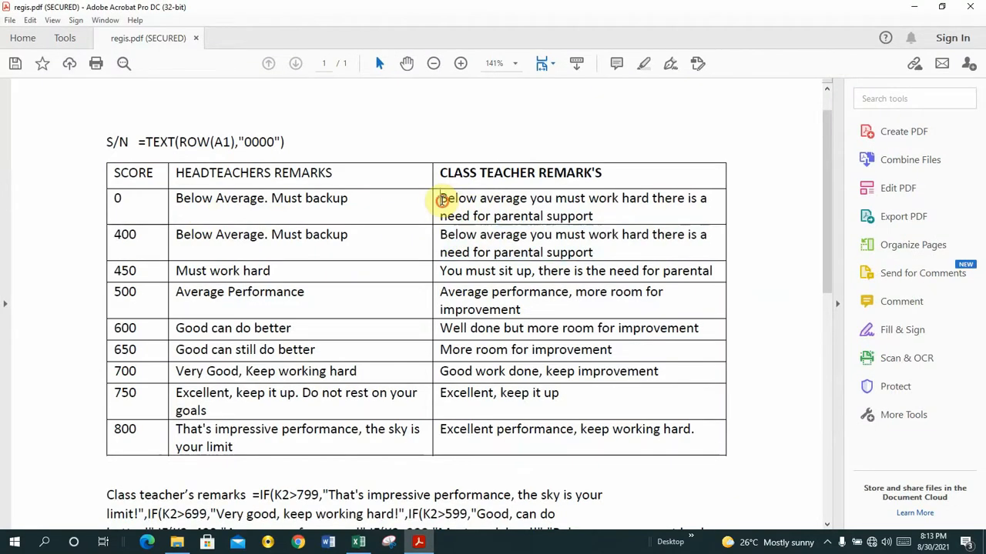
pyautogui.moveTo(442, 200); pyautogui.dragTo(593, 222)
pyautogui.hotkey('ctrl', 'c')
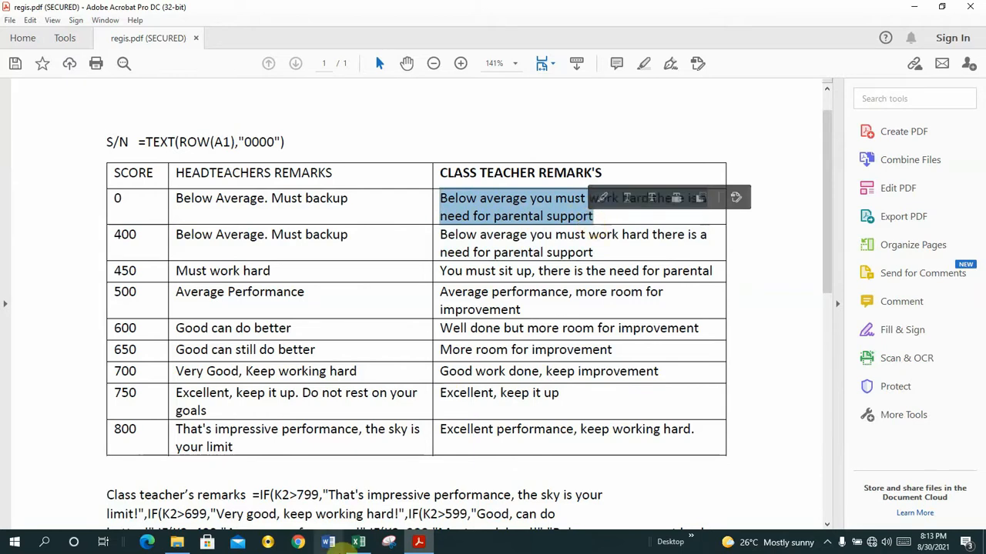
pyautogui.click(358, 542)
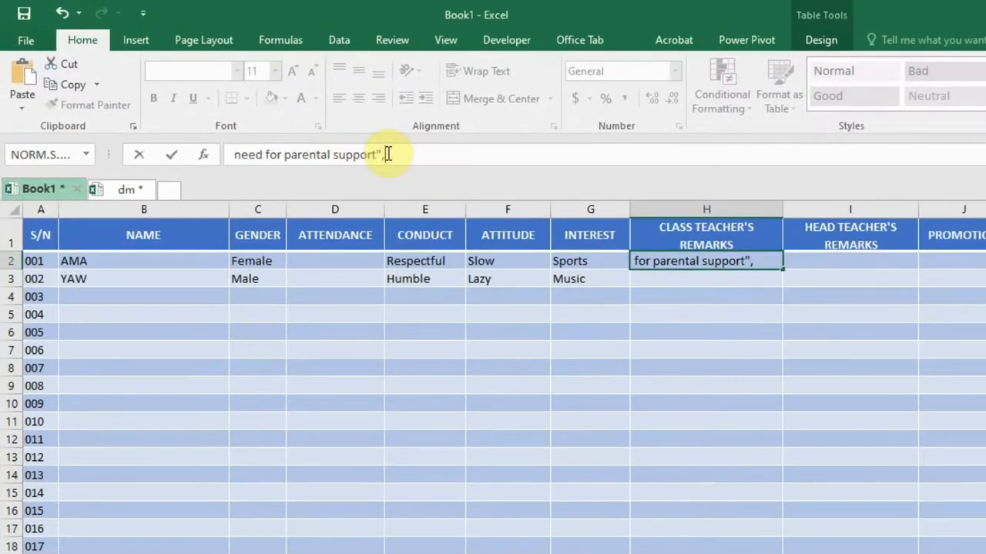
pyautogui.write('"')
pyautogui.hotkey('ctrl', 'v')
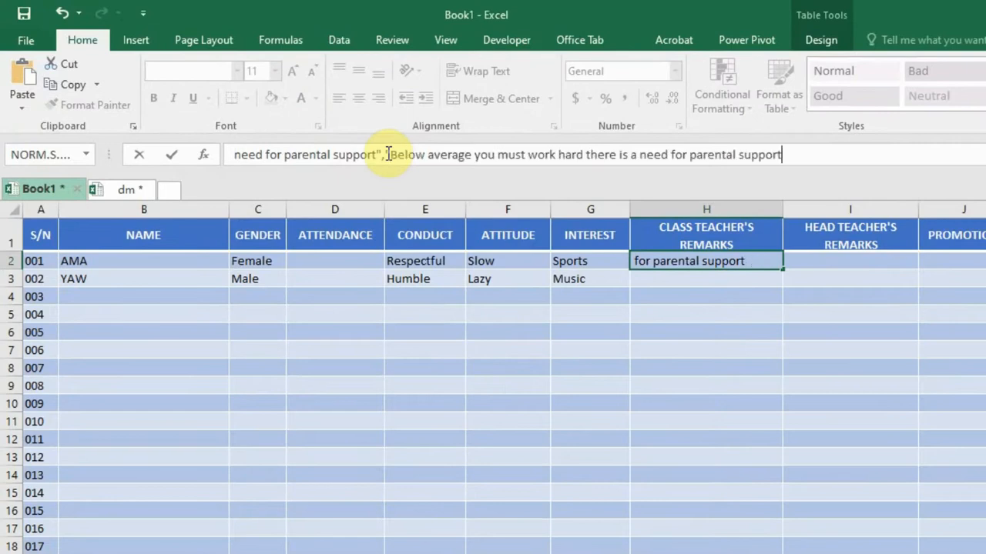
pyautogui.write('"')
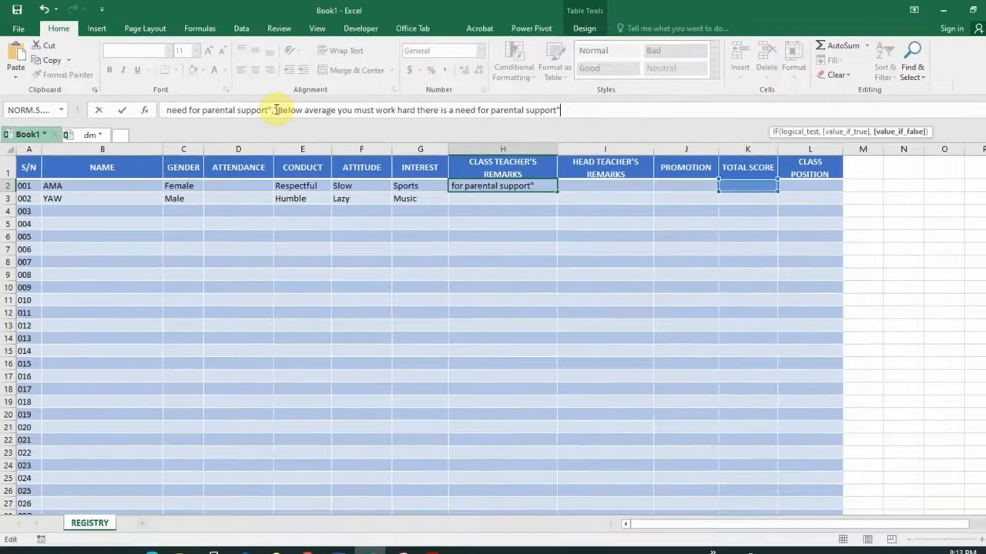
# Review the nested IF formula in H2 from its end back to the first K2>799 test, checking each condition and quoted remark.
pyautogui.press('Left')
pyautogui.press('Left')
pyautogui.press('Left')
pyautogui.press('Left')
pyautogui.press('Left')
pyautogui.press('Left')
pyautogui.press('Left')
pyautogui.press('Left')
pyautogui.press('Left')
pyautogui.press('Left')
pyautogui.press('Left')
pyautogui.press('Left')
pyautogui.press('Left')
pyautogui.press('Left')
pyautogui.press('Left')
pyautogui.press('Left')
pyautogui.press('Left')
pyautogui.press('Left')
pyautogui.press('Left')
pyautogui.press('Left')
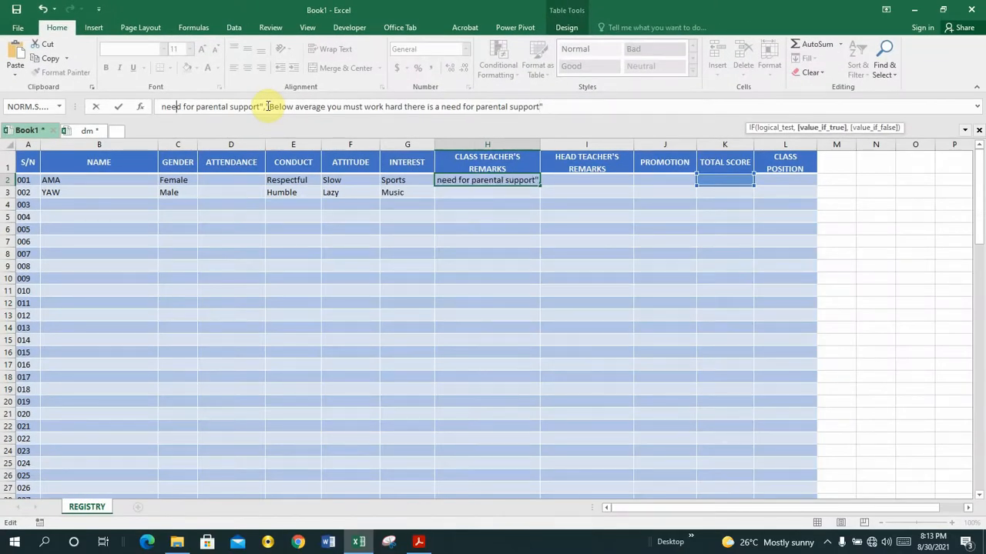
pyautogui.press('Left')
pyautogui.press('Left')
pyautogui.press('Left')
pyautogui.press('Left')
pyautogui.press('Left')
pyautogui.press('Left')
pyautogui.press('Left')
pyautogui.press('Left')
pyautogui.press('Left')
pyautogui.press('Left')
pyautogui.press('Left')
pyautogui.press('Left')
pyautogui.press('Left')
pyautogui.press('Left')
pyautogui.press('Left')
pyautogui.press('Left')
pyautogui.press('Left')
pyautogui.press('Left')
pyautogui.press('Left')
pyautogui.press('Left')
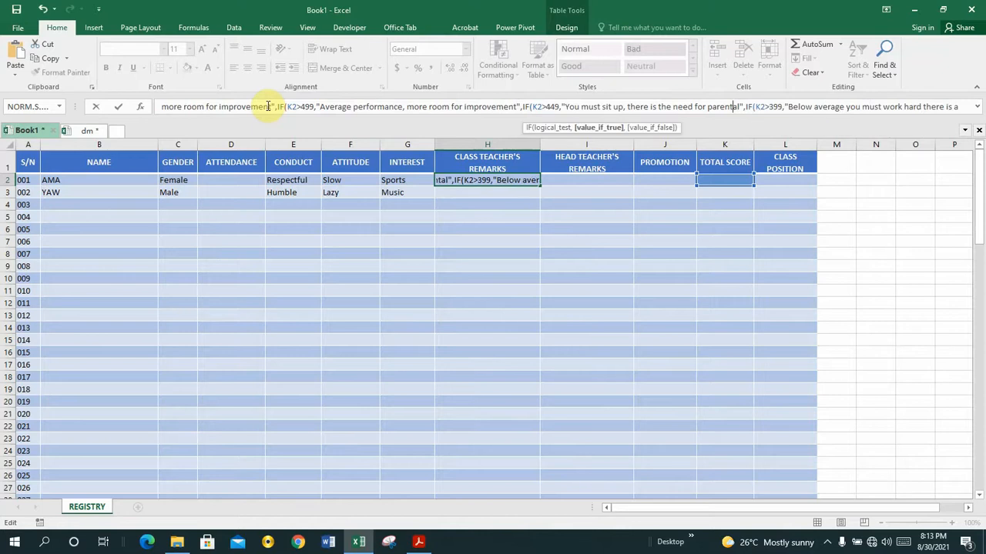
pyautogui.press('Left')
pyautogui.press('Left')
pyautogui.press('Left')
pyautogui.press('Left')
pyautogui.press('Left')
pyautogui.press('Left')
pyautogui.press('Left')
pyautogui.press('Left')
pyautogui.press('Left')
pyautogui.press('Left')
pyautogui.press('Left')
pyautogui.press('Left')
pyautogui.press('Left')
pyautogui.press('Left')
pyautogui.press('Left')
pyautogui.press('Left')
pyautogui.press('Left')
pyautogui.press('Left')
pyautogui.press('Left')
pyautogui.press('Left')
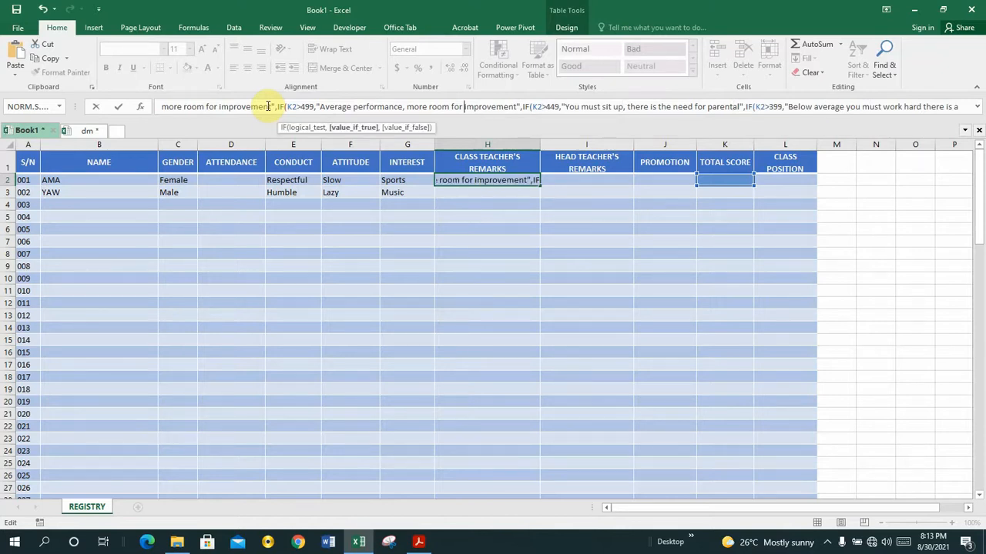
pyautogui.press('Left')
pyautogui.press('Left')
pyautogui.press('Left')
pyautogui.press('Left')
pyautogui.press('Left')
pyautogui.press('Left')
pyautogui.press('Left')
pyautogui.press('Left')
pyautogui.press('Left')
pyautogui.press('Left')
pyautogui.press('Left')
pyautogui.press('Left')
pyautogui.press('Left')
pyautogui.press('Left')
pyautogui.press('Left')
pyautogui.press('Left')
pyautogui.press('Left')
pyautogui.press('Left')
pyautogui.press('Left')
pyautogui.press('Left')
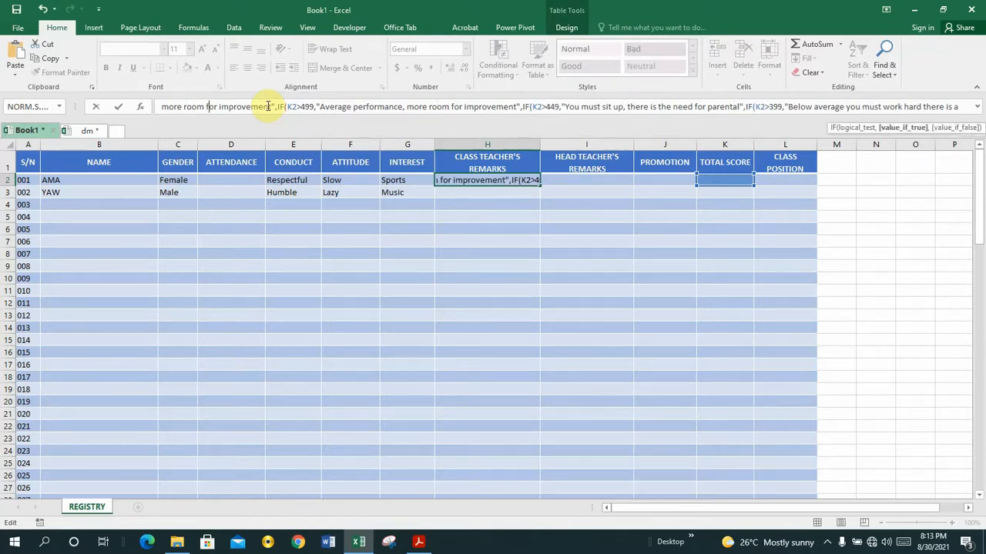
pyautogui.press('Left')
pyautogui.press('Left')
pyautogui.press('Left')
pyautogui.press('Left')
pyautogui.press('Left')
pyautogui.press('Left')
pyautogui.press('Left')
pyautogui.press('Left')
pyautogui.press('Left')
pyautogui.press('Left')
pyautogui.press('Left')
pyautogui.press('Left')
pyautogui.press('Left')
pyautogui.press('Left')
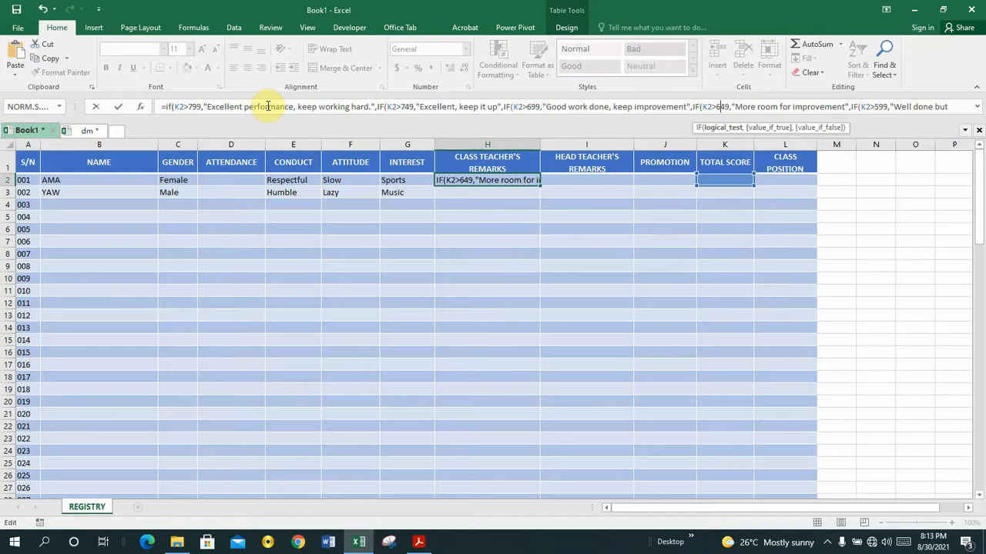
pyautogui.press('Left')
pyautogui.press('Left')
pyautogui.press('Left')
pyautogui.press('Left')
pyautogui.press('Left')
pyautogui.press('Left')
pyautogui.press('Left')
pyautogui.press('Left')
pyautogui.press('Left')
pyautogui.press('Left')
pyautogui.press('Left')
pyautogui.press('Left')
pyautogui.press('Left')
pyautogui.press('Left')
pyautogui.press('Left')
pyautogui.press('Left')
pyautogui.press('Left')
pyautogui.press('Left')
pyautogui.press('Left')
pyautogui.press('Left')
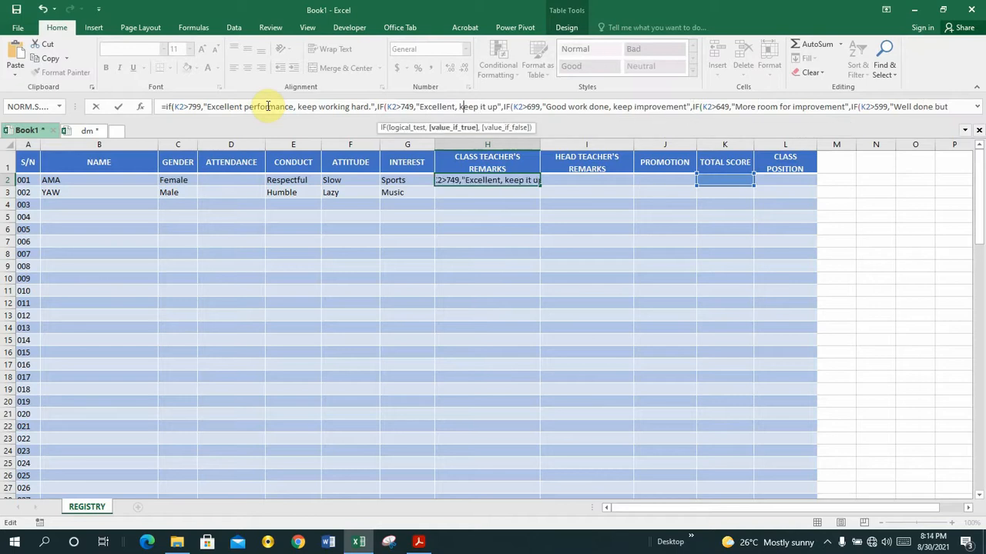
pyautogui.press('Left')
pyautogui.press('Left')
pyautogui.press('Left')
pyautogui.press('Left')
pyautogui.press('Left')
pyautogui.press('Left')
pyautogui.press('Left')
pyautogui.press('Left')
pyautogui.press('Left')
pyautogui.press('Left')
pyautogui.press('Left')
pyautogui.press('Left')
pyautogui.press('Left')
pyautogui.press('Left')
pyautogui.press('Left')
pyautogui.press('Left')
pyautogui.press('Left')
pyautogui.press('Left')
pyautogui.press('Left')
pyautogui.press('Left')
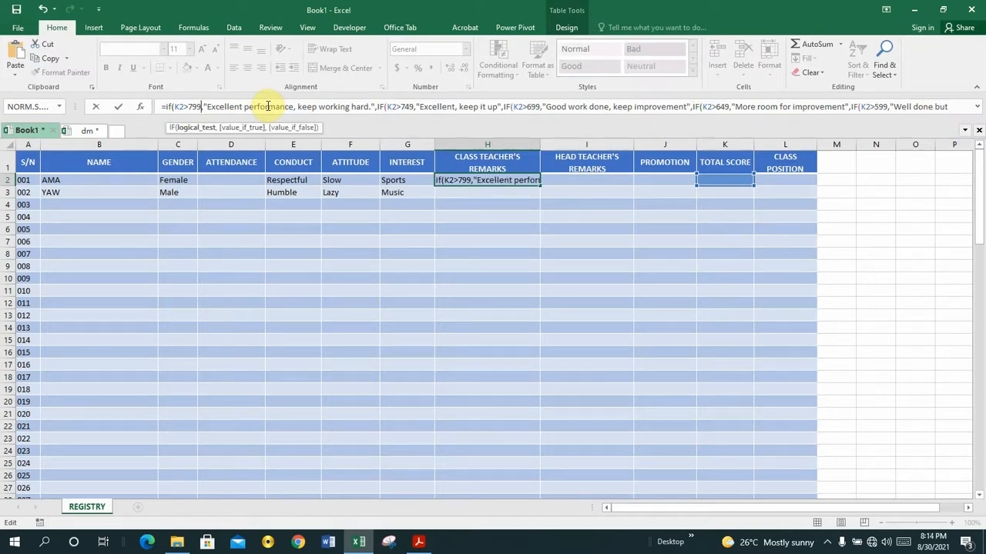
pyautogui.press('Left')
pyautogui.press('Left')
pyautogui.press('Left')
pyautogui.press('Left')
pyautogui.press('Left')
pyautogui.press('Left')
pyautogui.press('Left')
pyautogui.press('Left')
pyautogui.press('Left')
pyautogui.press('Left')
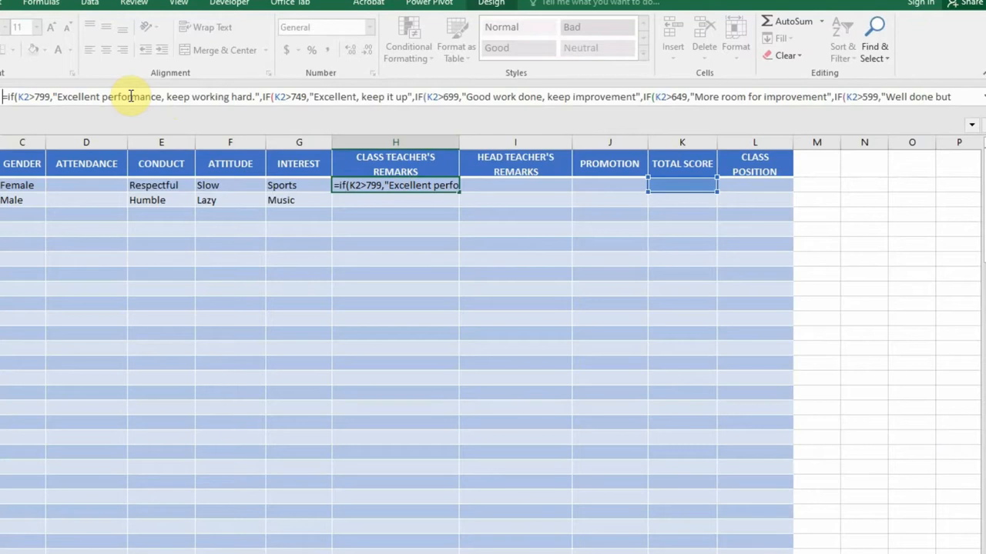
pyautogui.click(131, 96)
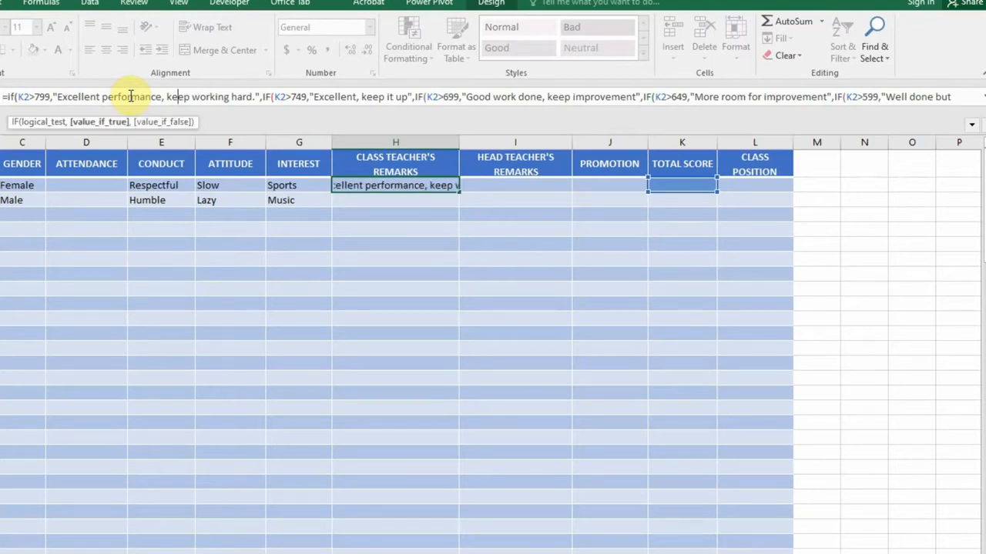
# Review the nested IF formula in H2 forward from the K2>799 remark to the K2>649 test, checking each condition's quoted remark and separating commas.
pyautogui.press('Right')
pyautogui.press('Right')
pyautogui.press('Right')
pyautogui.press('Right')
pyautogui.press('Right')
pyautogui.press('Right')
pyautogui.press('Right')
pyautogui.press('Right')
pyautogui.press('Right')
pyautogui.press('Right')
pyautogui.press('Right')
pyautogui.press('Right')
pyautogui.press('Right')
pyautogui.press('Right')
pyautogui.press('Right')
pyautogui.press('Right')
pyautogui.press('Right')
pyautogui.press('Right')
pyautogui.press('Right')
pyautogui.press('Right')
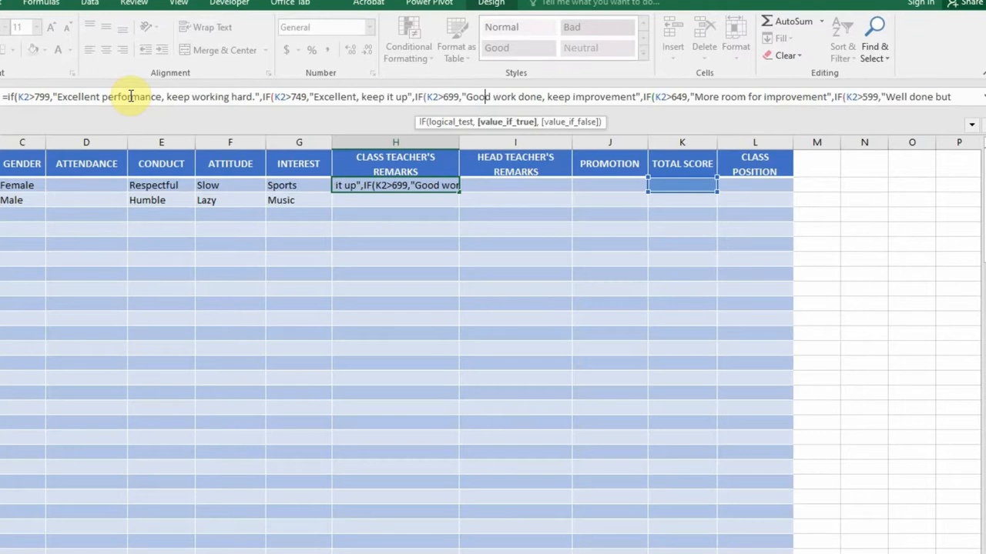
pyautogui.press('Right')
pyautogui.press('Right')
pyautogui.press('Right')
pyautogui.press('Right')
pyautogui.press('Right')
pyautogui.press('Right')
pyautogui.press('Right')
pyautogui.press('Right')
pyautogui.press('Right')
pyautogui.press('Right')
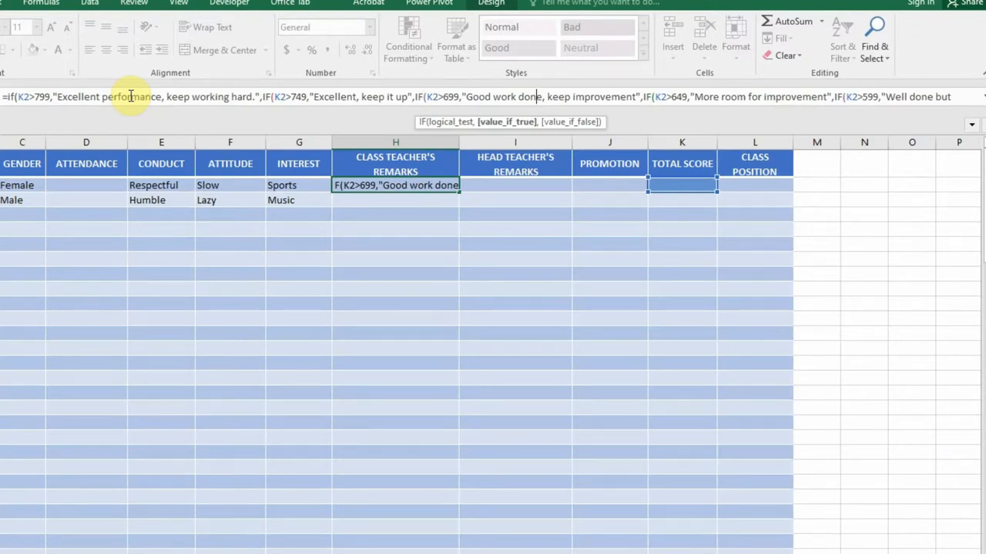
pyautogui.press('Right')
pyautogui.press('Right')
pyautogui.press('Right')
pyautogui.press('Right')
pyautogui.press('Right')
pyautogui.press('Right')
pyautogui.press('Right')
pyautogui.press('Right')
pyautogui.press('Right')
pyautogui.press('Right')
pyautogui.press('Right')
pyautogui.press('Right')
pyautogui.press('Right')
pyautogui.press('Right')
pyautogui.press('Right')
pyautogui.press('Right')
pyautogui.press('Right')
pyautogui.press('Right')
pyautogui.press('Right')
pyautogui.press('Right')
pyautogui.press('Right')
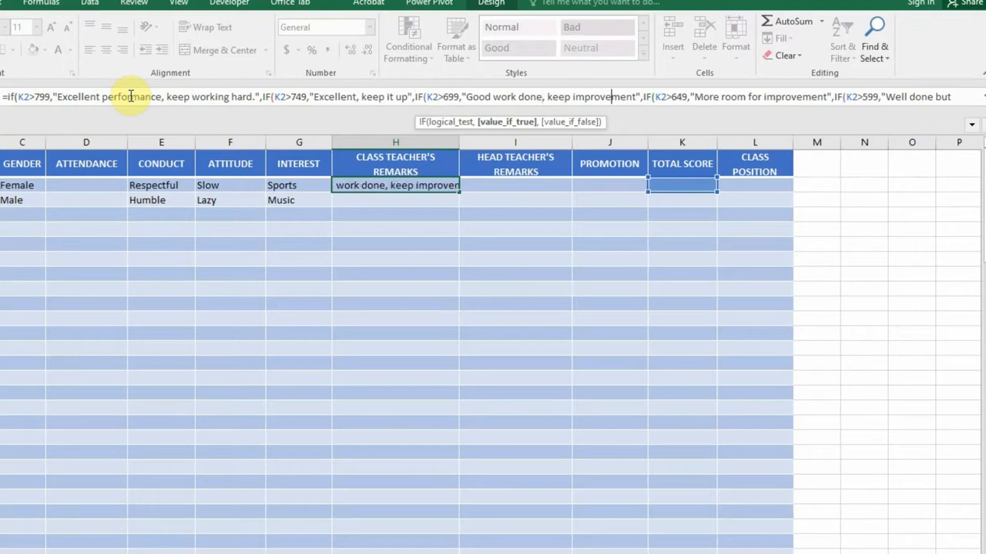
pyautogui.press('Right')
pyautogui.press('Right')
pyautogui.press('Right')
pyautogui.press('Right')
pyautogui.press('Right')
pyautogui.press('Right')
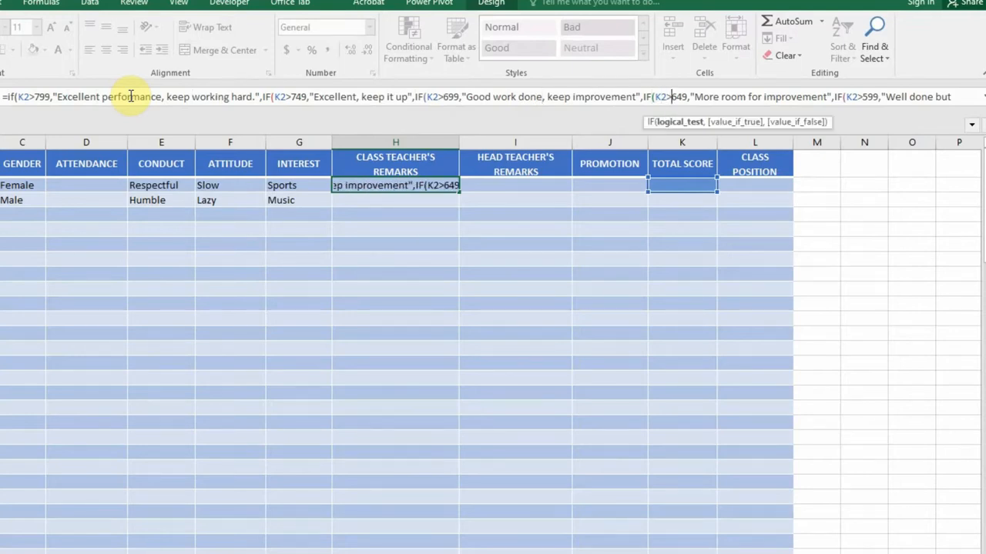
pyautogui.press('Right')
pyautogui.press('Right')
pyautogui.press('Right')
pyautogui.press('Right')
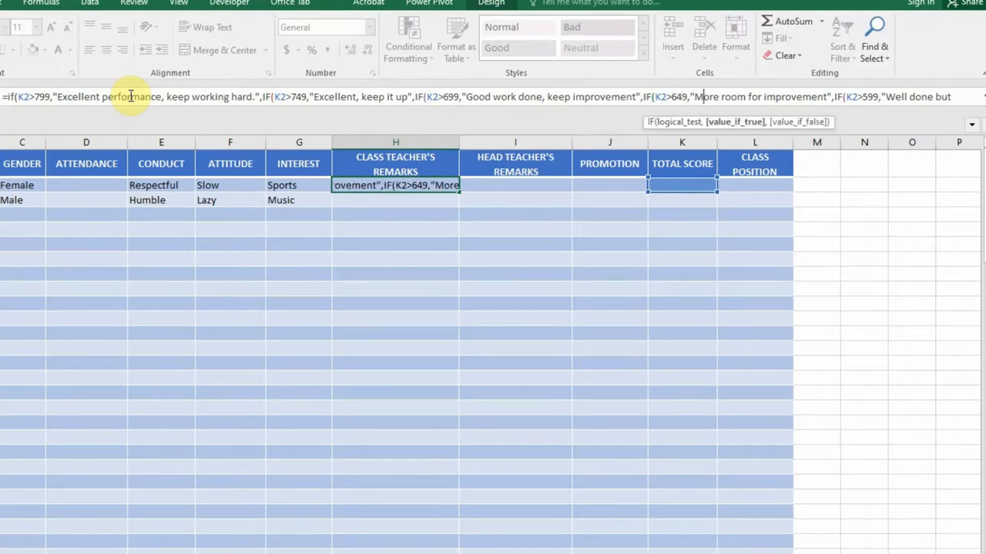
# Trace the H2 formula back from the K2>649 remark to the opening IF, checking the K2>699, K2>749 and K2>799 tests.
pyautogui.press('Left')
pyautogui.press('Left')
pyautogui.press('Left')
pyautogui.press('Left')
pyautogui.press('Left')
pyautogui.press('Left')
pyautogui.press('Left')
pyautogui.press('Left')
pyautogui.press('Left')
pyautogui.press('Left')
pyautogui.press('Left')
pyautogui.press('Left')
pyautogui.press('Left')
pyautogui.press('Left')
pyautogui.press('Left')
pyautogui.press('Left')
pyautogui.press('Left')
pyautogui.press('Left')
pyautogui.press('Left')
pyautogui.press('Left')
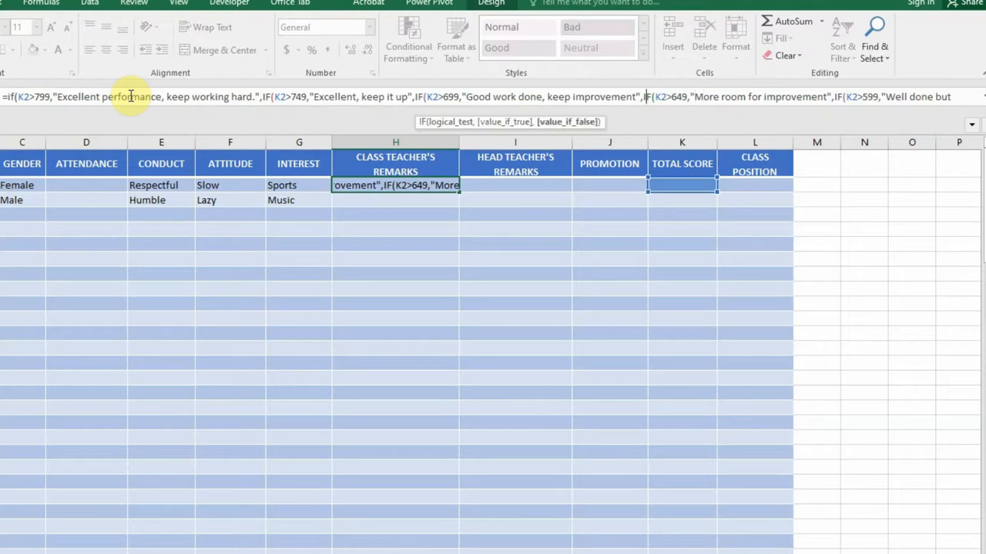
pyautogui.press('Left')
pyautogui.press('Left')
pyautogui.press('Left')
pyautogui.press('Left')
pyautogui.press('Left')
pyautogui.press('Left')
pyautogui.press('Left')
pyautogui.press('Left')
pyautogui.press('Left')
pyautogui.press('Left')
pyautogui.press('Left')
pyautogui.press('Left')
pyautogui.press('Left')
pyautogui.press('Left')
pyautogui.press('Left')
pyautogui.press('Left')
pyautogui.press('Left')
pyautogui.press('Left')
pyautogui.press('Left')
pyautogui.press('Left')
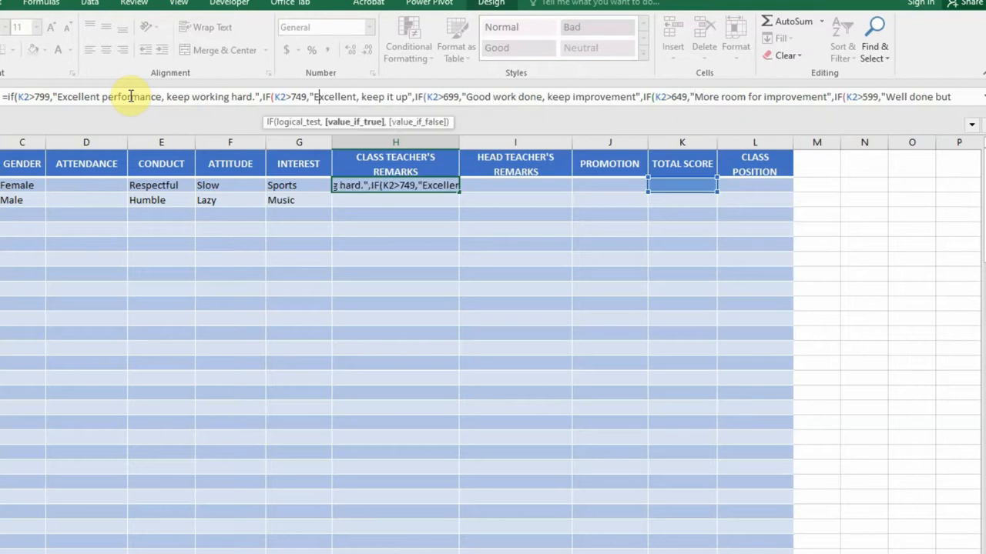
pyautogui.press('Left')
pyautogui.press('Left')
pyautogui.press('Left')
pyautogui.press('Left')
pyautogui.press('Left')
pyautogui.press('Left')
pyautogui.press('Left')
pyautogui.press('Left')
pyautogui.press('Left')
pyautogui.press('Left')
pyautogui.press('Left')
pyautogui.press('Left')
pyautogui.press('Left')
pyautogui.press('Left')
pyautogui.press('Left')
pyautogui.press('Left')
pyautogui.press('Left')
pyautogui.press('Left')
pyautogui.press('Left')
pyautogui.press('Left')
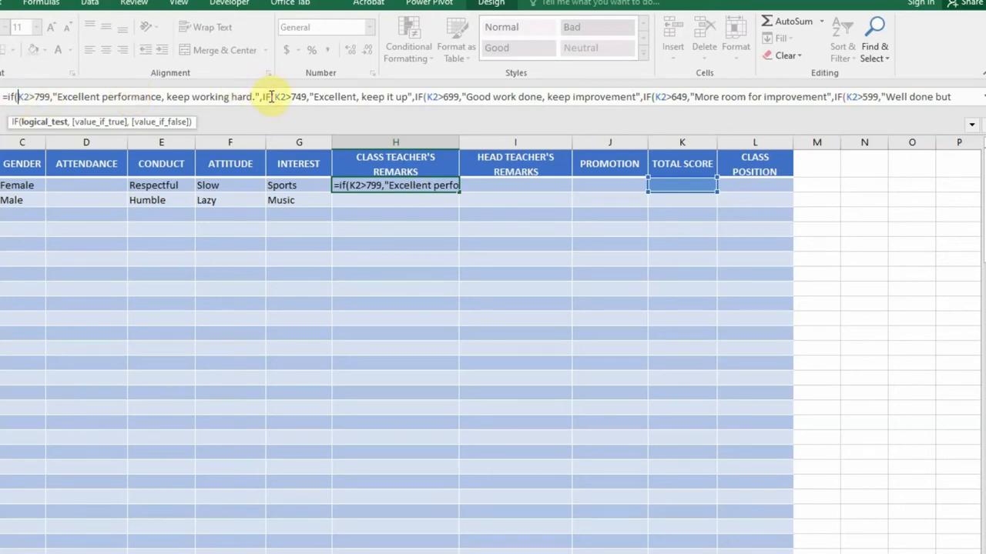
# Review the nested IF formula in H2 forward from the opening K2>799 test to the K2>599 remark, checking each condition and quoted text.
pyautogui.click(372, 97)
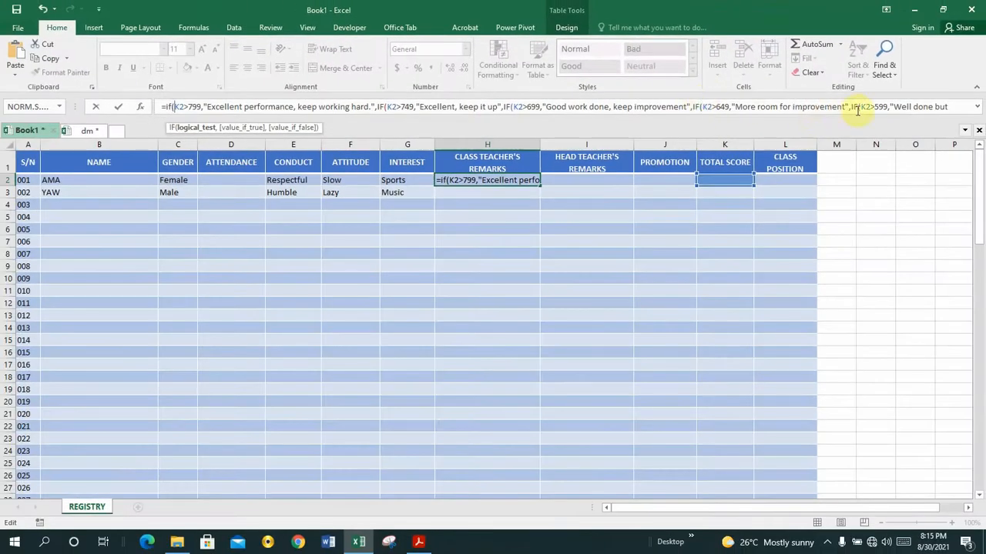
pyautogui.press('Right')
pyautogui.press('Right')
pyautogui.press('Right')
pyautogui.press('Right')
pyautogui.press('Right')
pyautogui.press('Right')
pyautogui.press('Right')
pyautogui.press('Right')
pyautogui.press('Right')
pyautogui.press('Right')
pyautogui.press('Right')
pyautogui.press('Right')
pyautogui.press('Right')
pyautogui.press('Right')
pyautogui.press('Right')
pyautogui.press('Right')
pyautogui.press('Right')
pyautogui.press('Right')
pyautogui.press('Right')
pyautogui.press('Right')
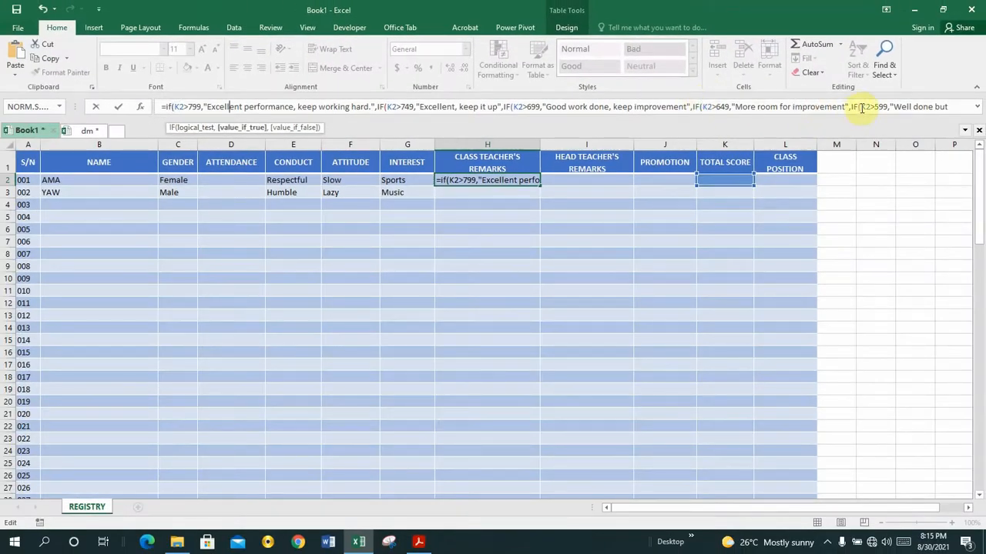
pyautogui.press('Right')
pyautogui.press('Right')
pyautogui.press('Right')
pyautogui.press('Right')
pyautogui.press('Right')
pyautogui.press('Right')
pyautogui.press('Right')
pyautogui.press('Right')
pyautogui.press('Right')
pyautogui.press('Right')
pyautogui.press('Right')
pyautogui.press('Right')
pyautogui.press('Right')
pyautogui.press('Right')
pyautogui.press('Right')
pyautogui.press('Right')
pyautogui.press('Right')
pyautogui.press('Right')
pyautogui.press('Right')
pyautogui.press('Right')
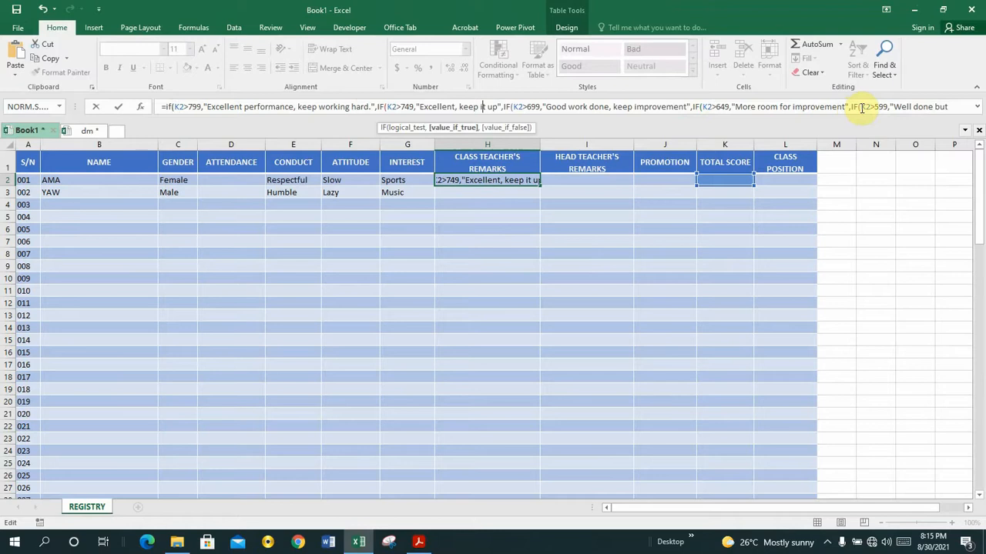
pyautogui.press('Right')
pyautogui.press('Right')
pyautogui.press('Right')
pyautogui.press('Right')
pyautogui.press('Right')
pyautogui.press('Right')
pyautogui.press('Right')
pyautogui.press('Right')
pyautogui.press('Right')
pyautogui.press('Right')
pyautogui.press('Right')
pyautogui.press('Right')
pyautogui.press('Right')
pyautogui.press('Right')
pyautogui.press('Right')
pyautogui.press('Right')
pyautogui.press('Right')
pyautogui.press('Right')
pyautogui.press('Right')
pyautogui.press('Right')
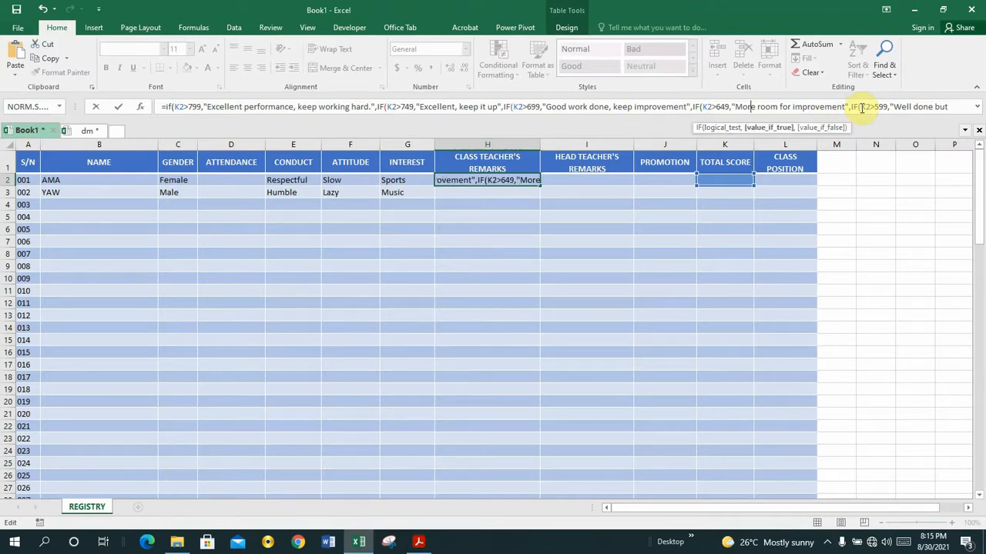
pyautogui.press('Right')
pyautogui.press('Right')
pyautogui.press('Right')
pyautogui.press('Right')
pyautogui.press('Right')
pyautogui.press('Right')
pyautogui.press('Right')
pyautogui.press('Right')
pyautogui.press('Right')
pyautogui.press('Right')
pyautogui.press('Right')
pyautogui.press('Right')
pyautogui.press('Right')
pyautogui.press('Right')
pyautogui.press('Right')
pyautogui.press('Right')
pyautogui.press('Right')
pyautogui.press('Right')
pyautogui.press('Right')
pyautogui.press('Right')
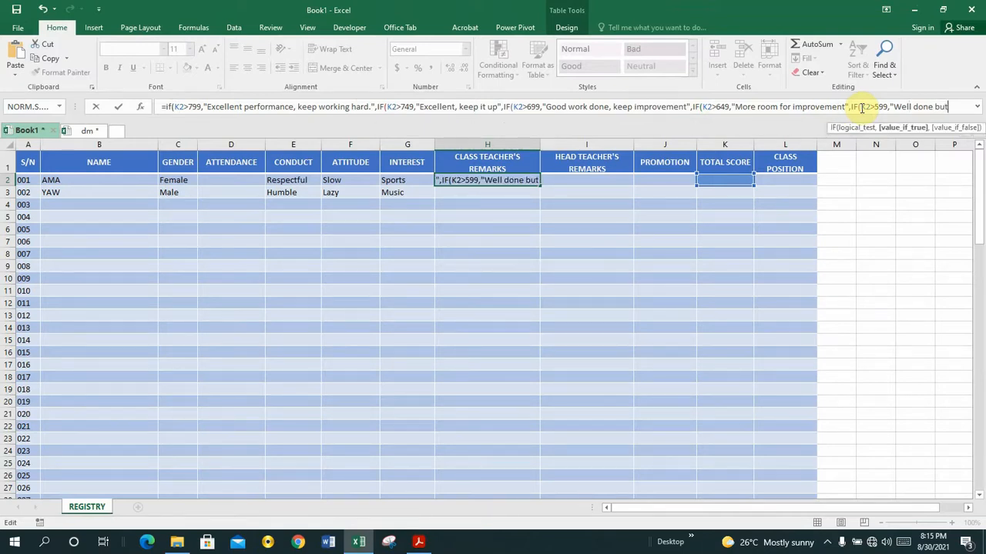
# Review the nested IF formula in H2 from the K2>599 remark to the final remark, checking the K2>499, K2>449 and K2>399 tests.
pyautogui.press('Right')
pyautogui.press('Right')
pyautogui.press('Right')
pyautogui.press('Right')
pyautogui.press('Right')
pyautogui.press('Right')
pyautogui.press('Right')
pyautogui.press('Right')
pyautogui.press('Right')
pyautogui.press('Right')
pyautogui.press('Right')
pyautogui.press('Right')
pyautogui.press('Right')
pyautogui.press('Right')
pyautogui.press('Right')
pyautogui.press('Right')
pyautogui.press('Right')
pyautogui.press('Right')
pyautogui.press('Right')
pyautogui.press('Right')
pyautogui.press('Right')
pyautogui.press('Right')
pyautogui.press('Right')
pyautogui.press('Right')
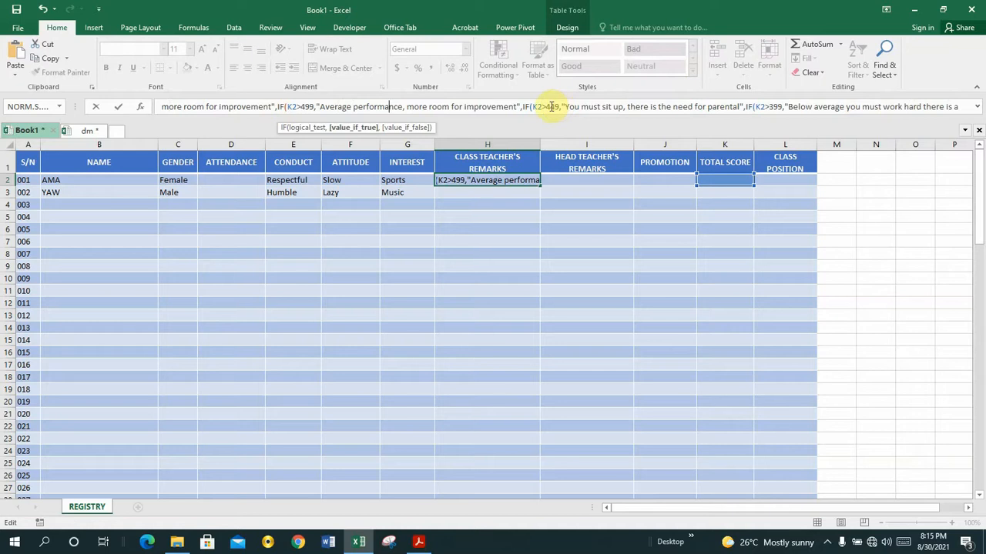
pyautogui.press('Right')
pyautogui.press('Right')
pyautogui.press('Right')
pyautogui.press('Right')
pyautogui.press('Right')
pyautogui.press('Right')
pyautogui.press('Right')
pyautogui.press('Right')
pyautogui.press('Right')
pyautogui.press('Right')
pyautogui.press('Right')
pyautogui.press('Right')
pyautogui.press('Right')
pyautogui.press('Right')
pyautogui.press('Right')
pyautogui.press('Right')
pyautogui.press('Right')
pyautogui.press('Right')
pyautogui.press('Right')
pyautogui.press('Right')
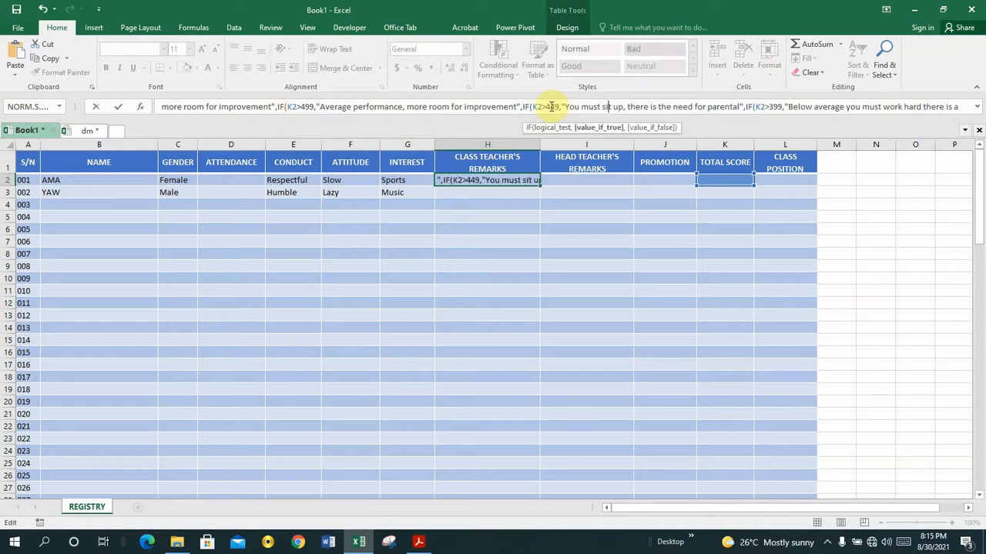
pyautogui.press('Right')
pyautogui.press('Right')
pyautogui.press('Right')
pyautogui.press('Right')
pyautogui.press('Right')
pyautogui.press('Right')
pyautogui.press('Right')
pyautogui.press('Right')
pyautogui.press('Right')
pyautogui.press('Right')
pyautogui.press('Right')
pyautogui.press('Right')
pyautogui.press('Right')
pyautogui.press('Right')
pyautogui.press('Right')
pyautogui.press('Right')
pyautogui.press('Right')
pyautogui.press('Right')
pyautogui.press('Right')
pyautogui.press('Right')
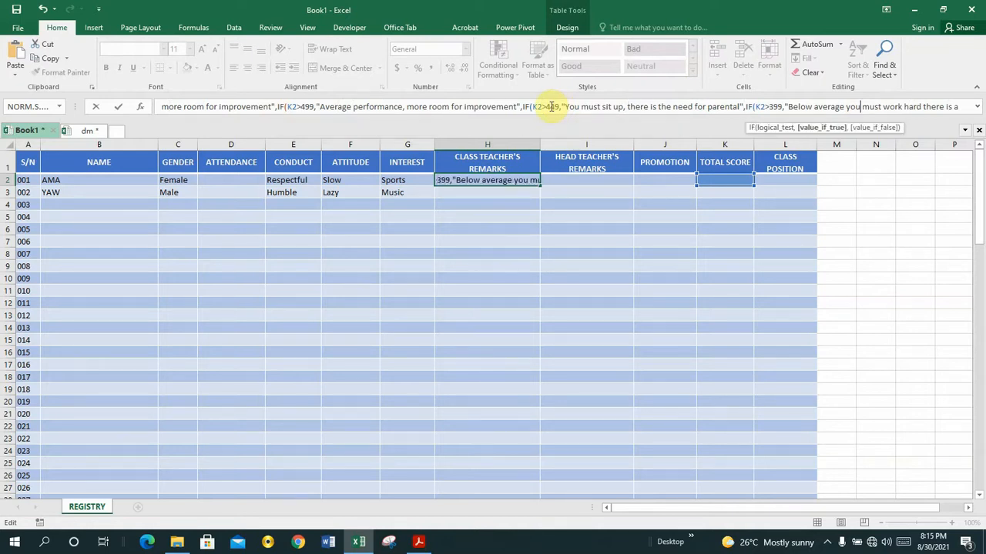
pyautogui.press('Right')
pyautogui.press('Right')
pyautogui.press('Right')
pyautogui.press('Right')
pyautogui.press('Right')
pyautogui.press('Right')
pyautogui.press('Right')
pyautogui.press('Right')
pyautogui.press('Right')
pyautogui.press('Right')
pyautogui.press('Right')
pyautogui.press('Right')
pyautogui.press('Right')
pyautogui.press('Right')
pyautogui.press('Right')
pyautogui.press('Right')
pyautogui.press('Right')
pyautogui.press('Right')
pyautogui.press('Right')
pyautogui.press('Right')
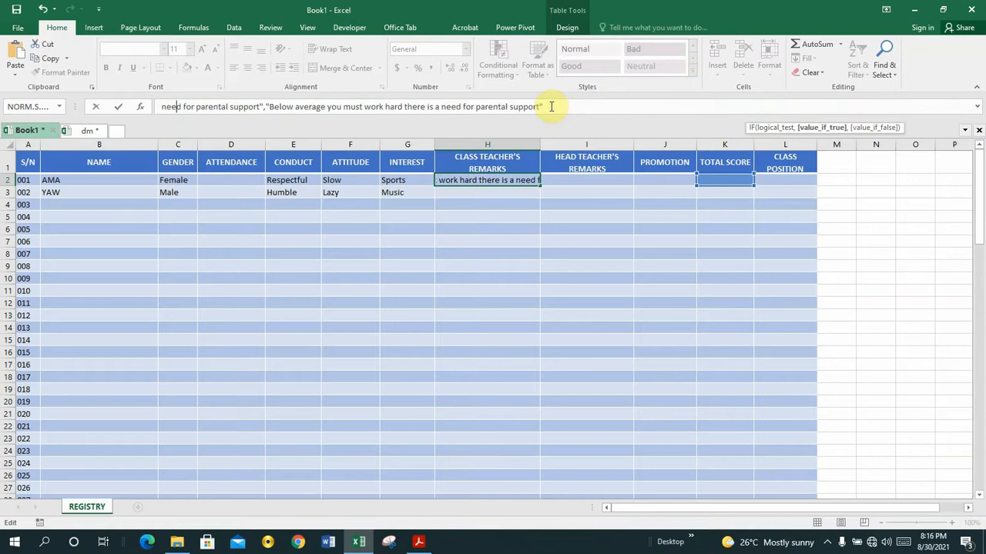
# Finish the nested IF formula in H2 with eight closing parentheses after the last remark and enter it.
pyautogui.click(545, 107)
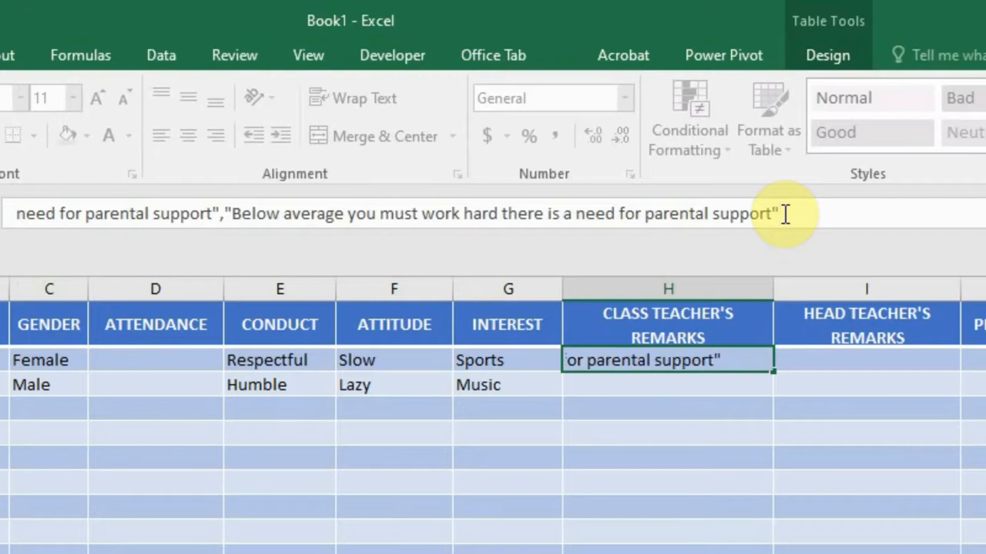
pyautogui.write('))))))))')
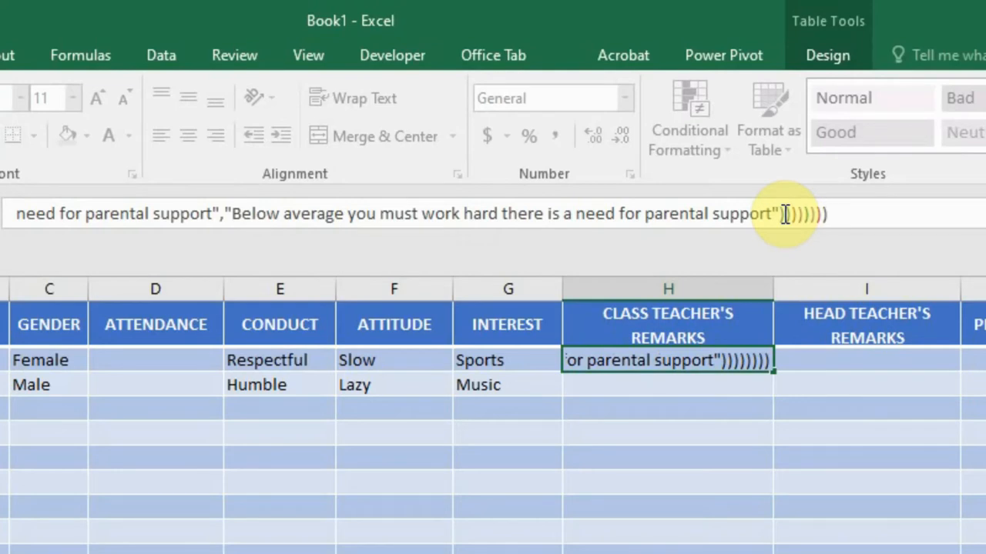
pyautogui.press('Return')
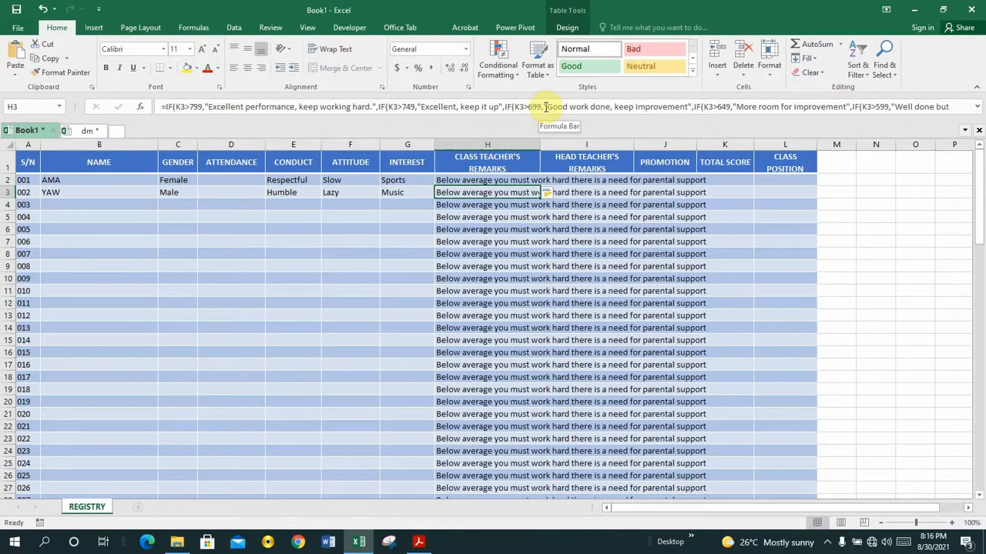
# Widen the CLASS TEACHER'S REMARKS column slightly so that its heading fits on one line.
pyautogui.click(470, 228)
pyautogui.click(558, 182)
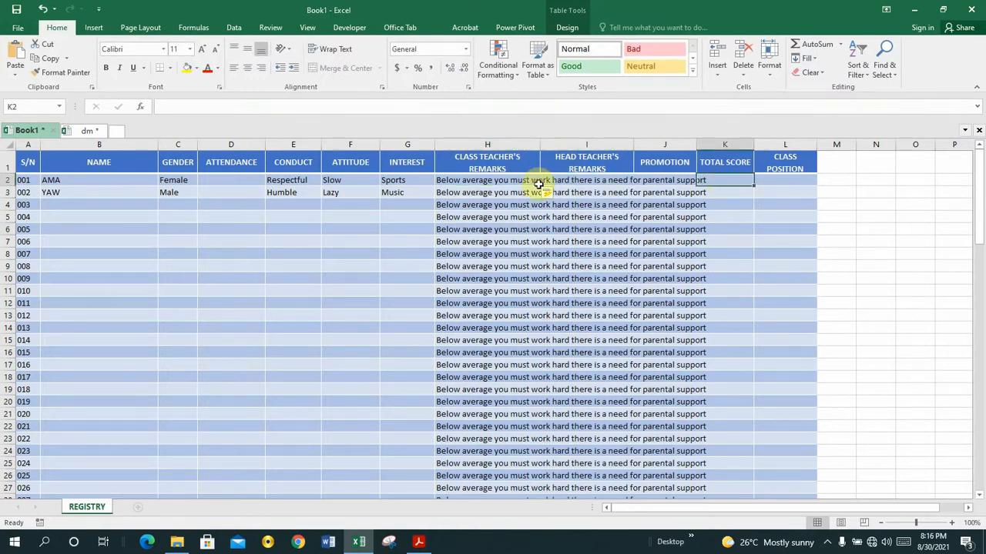
pyautogui.click(496, 180)
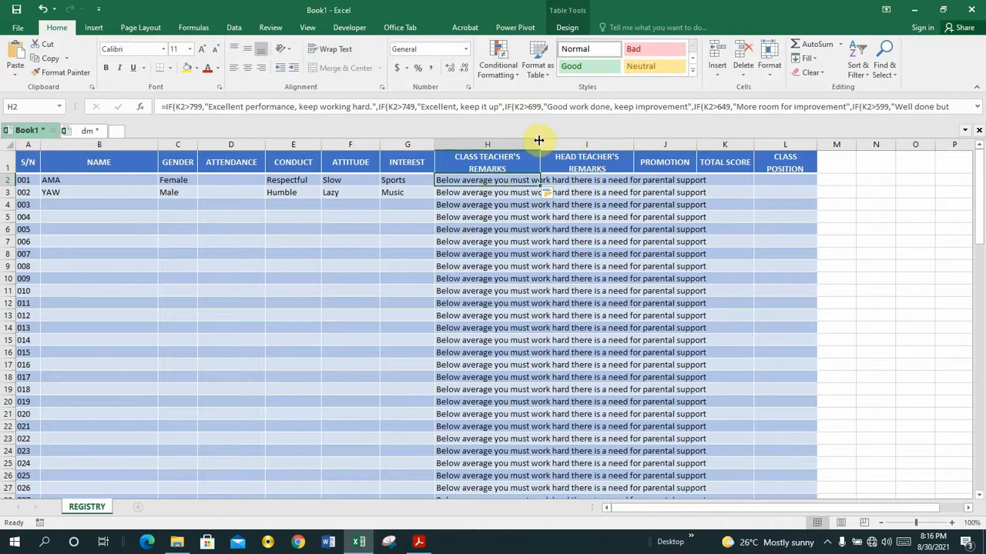
pyautogui.moveTo(540, 143); pyautogui.dragTo(549, 140)
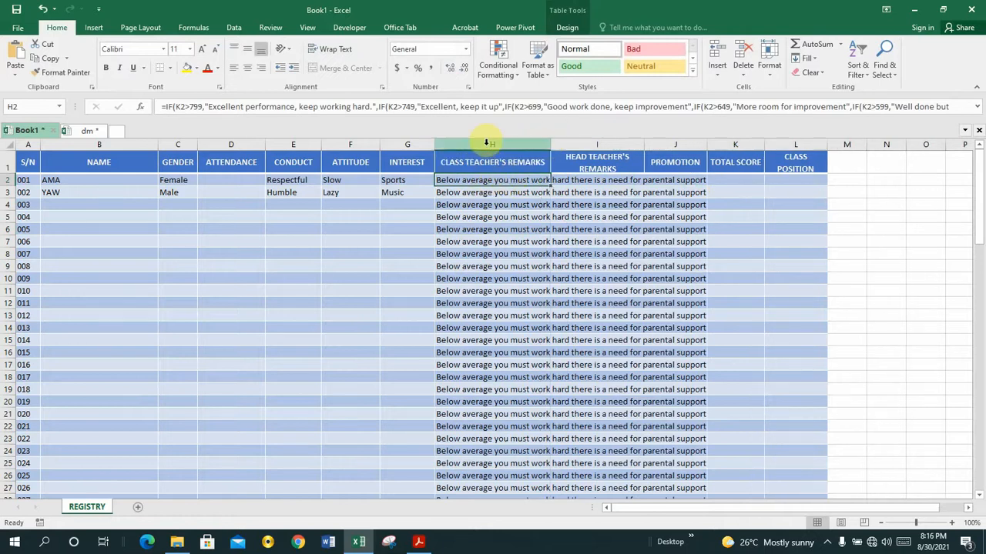
# Try wrapping the text in the whole CLASS TEACHER'S REMARKS column and turn the wrapping off again.
pyautogui.click(486, 143)
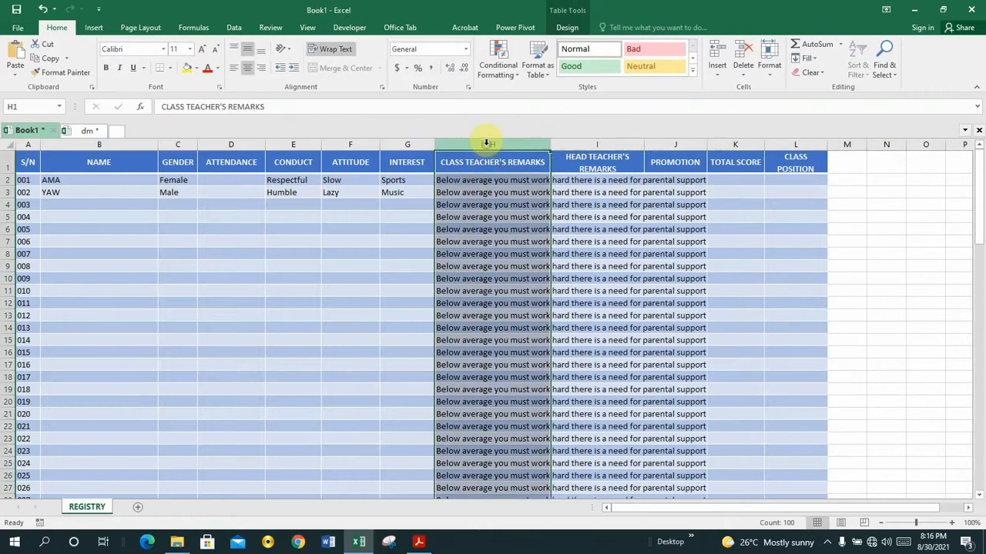
pyautogui.click(325, 49)
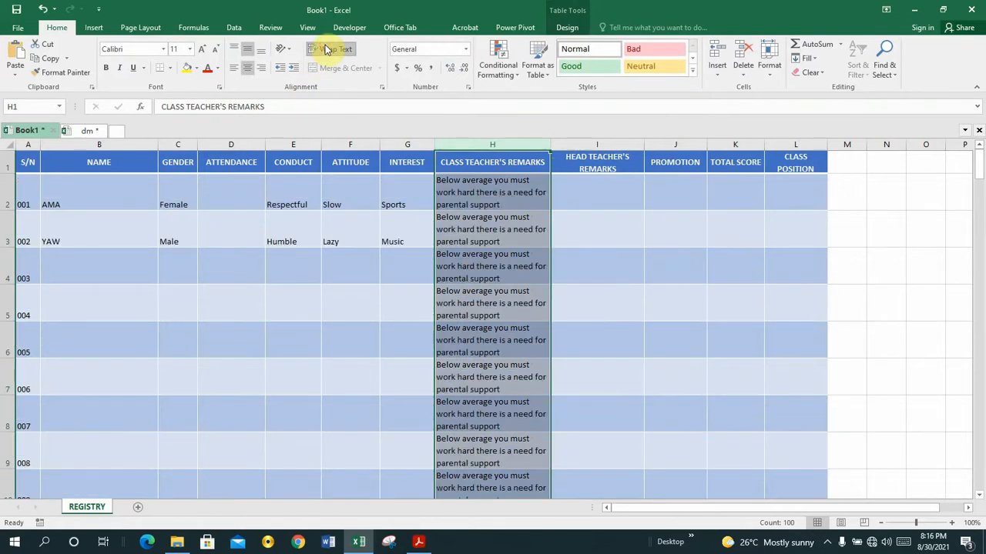
pyautogui.click(325, 49)
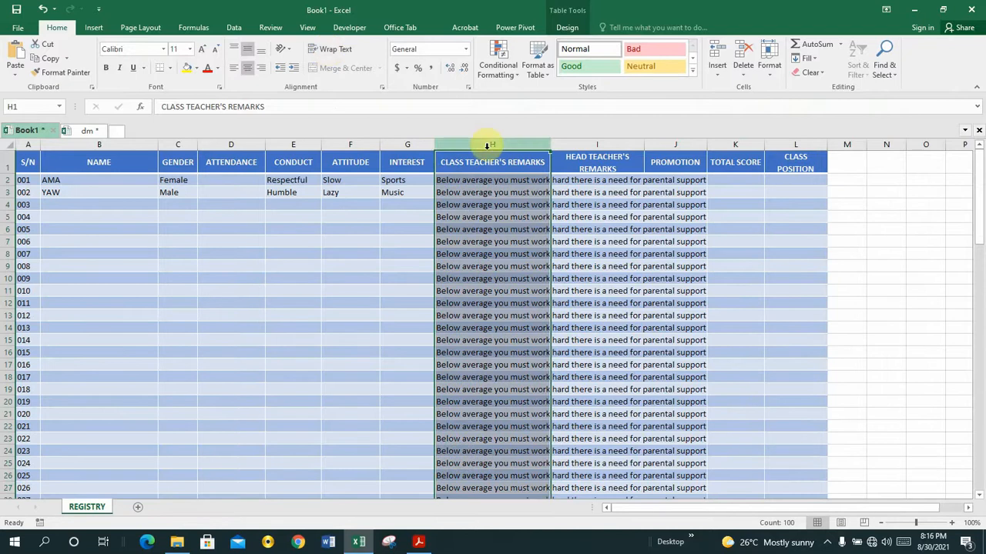
pyautogui.click(564, 182)
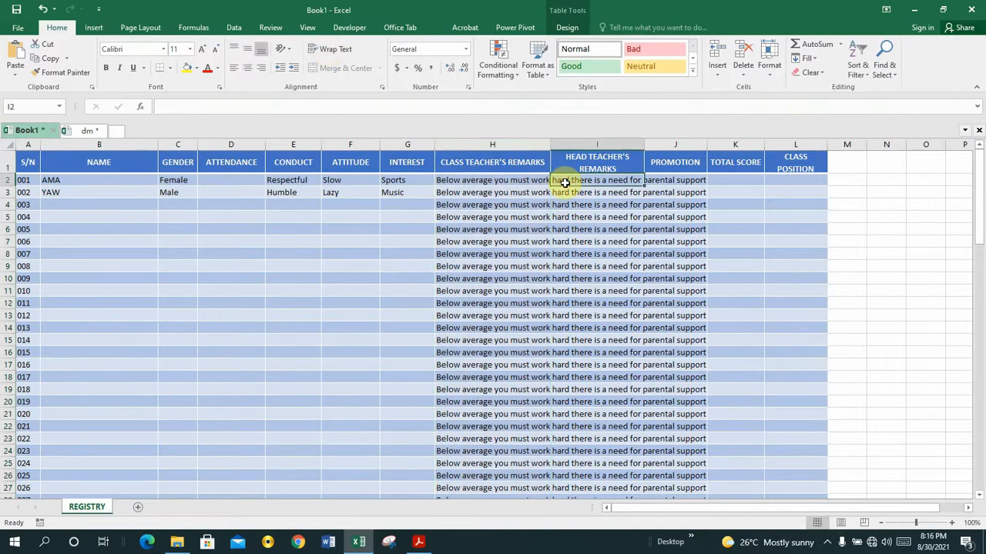
pyautogui.click(735, 238)
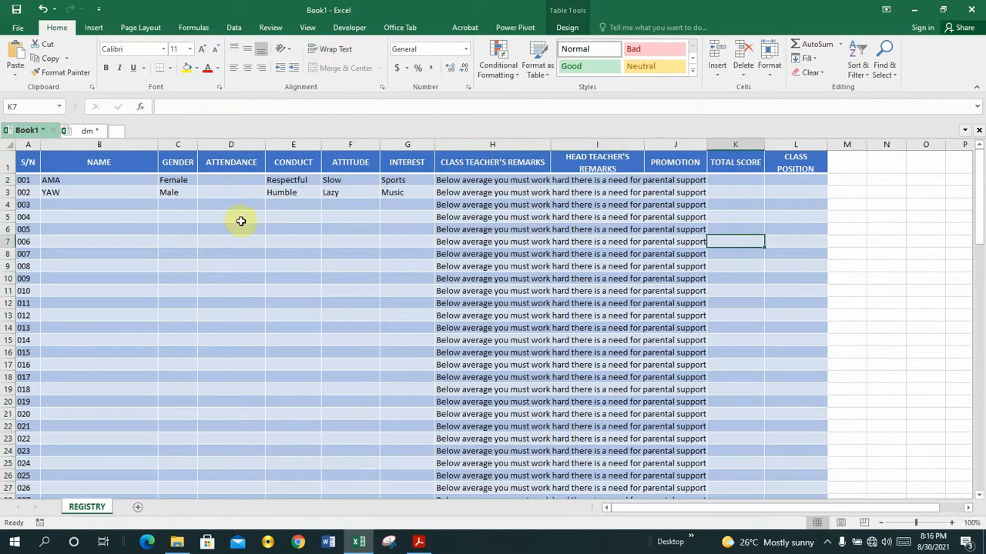
pyautogui.click(240, 221)
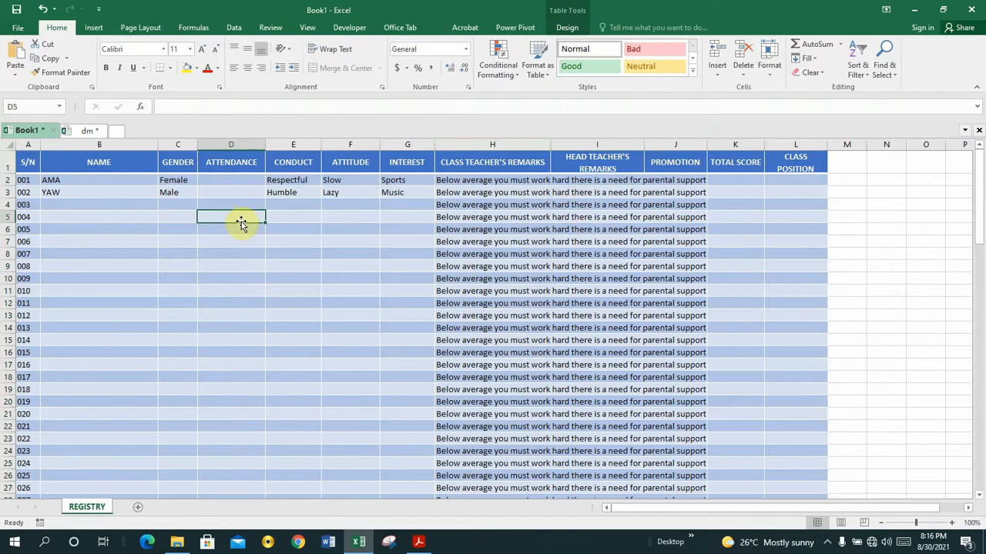
pyautogui.click(499, 180)
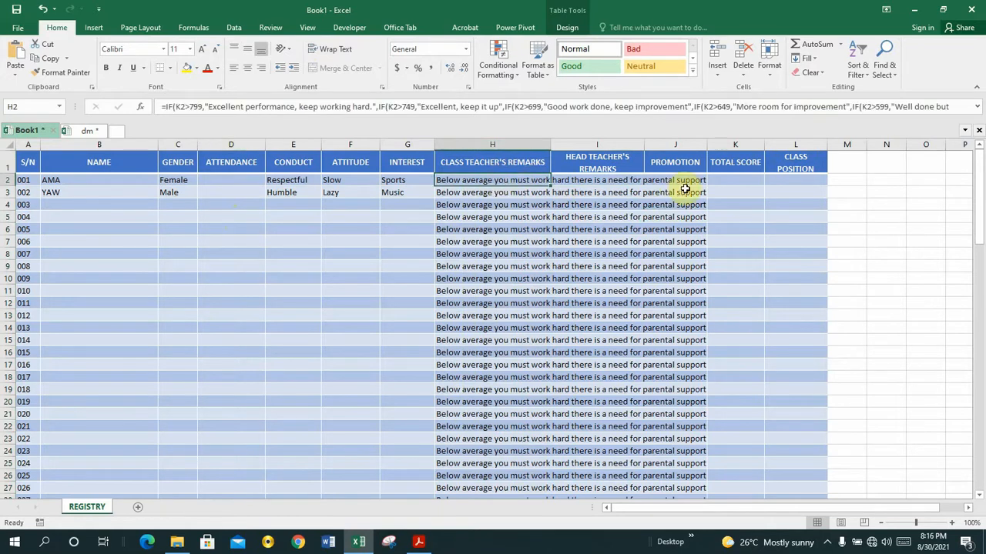
pyautogui.click(737, 178)
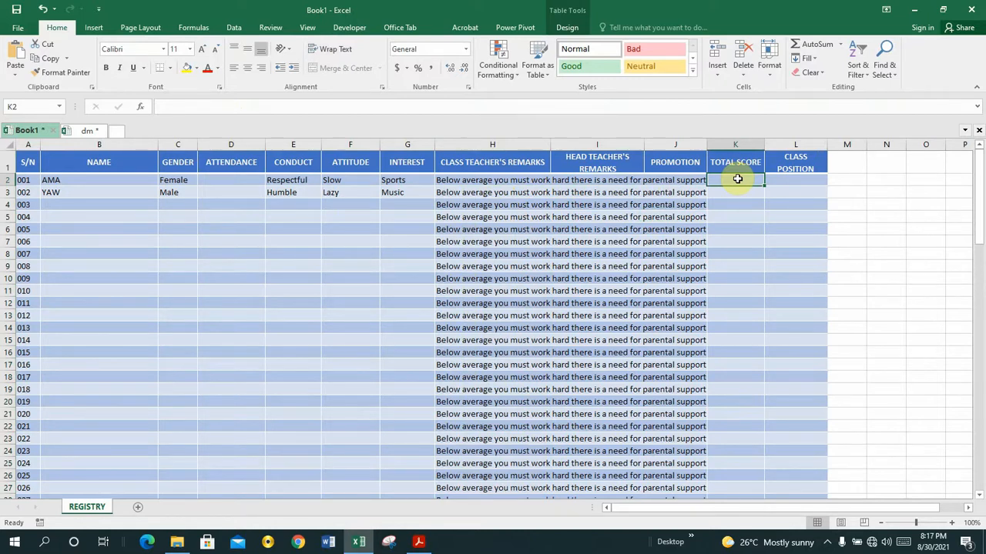
# Switch to regis.pdf in Acrobat and copy the whole Head teacher's remarks paragraph with its nested IF formula.
pyautogui.click(414, 544)
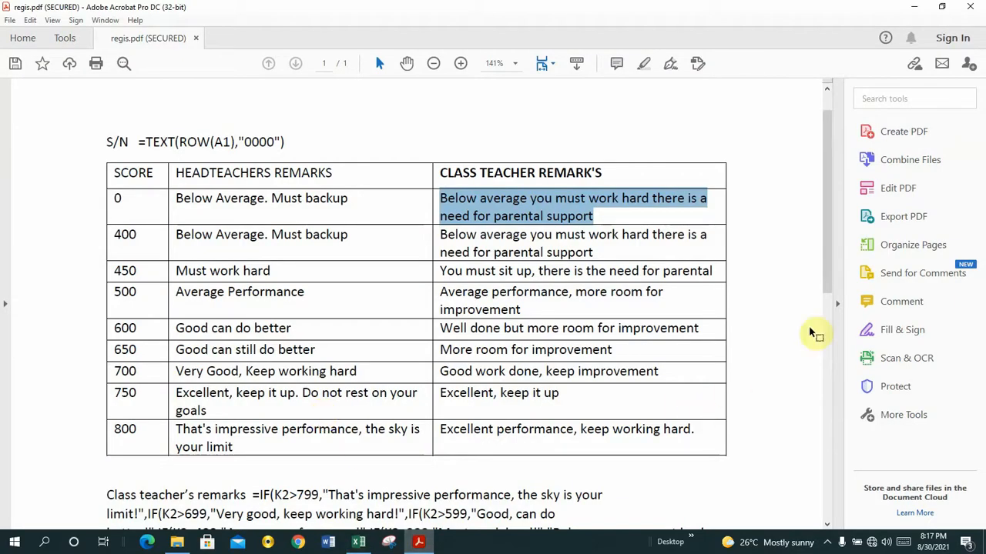
pyautogui.moveTo(829, 275); pyautogui.dragTo(828, 378)
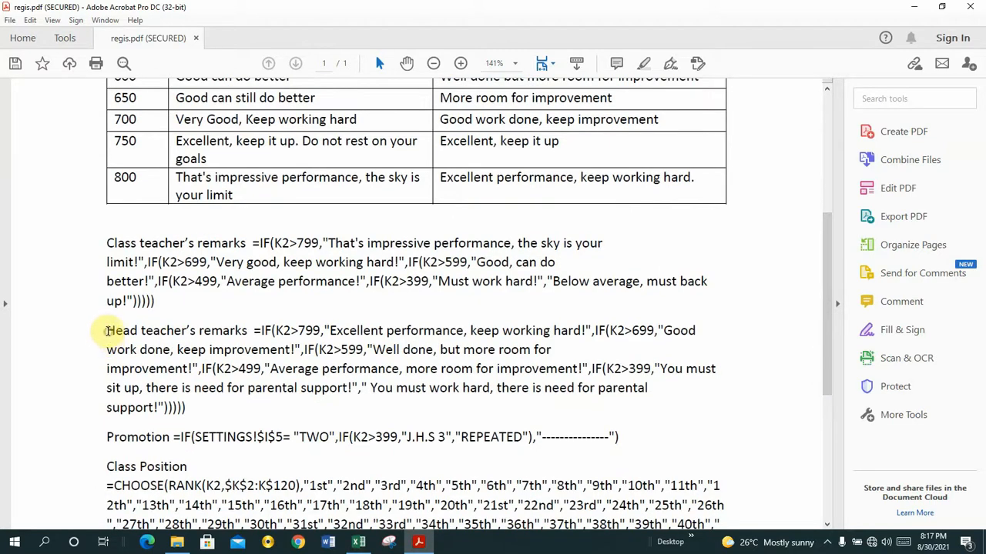
pyautogui.moveTo(107, 330); pyautogui.dragTo(190, 413)
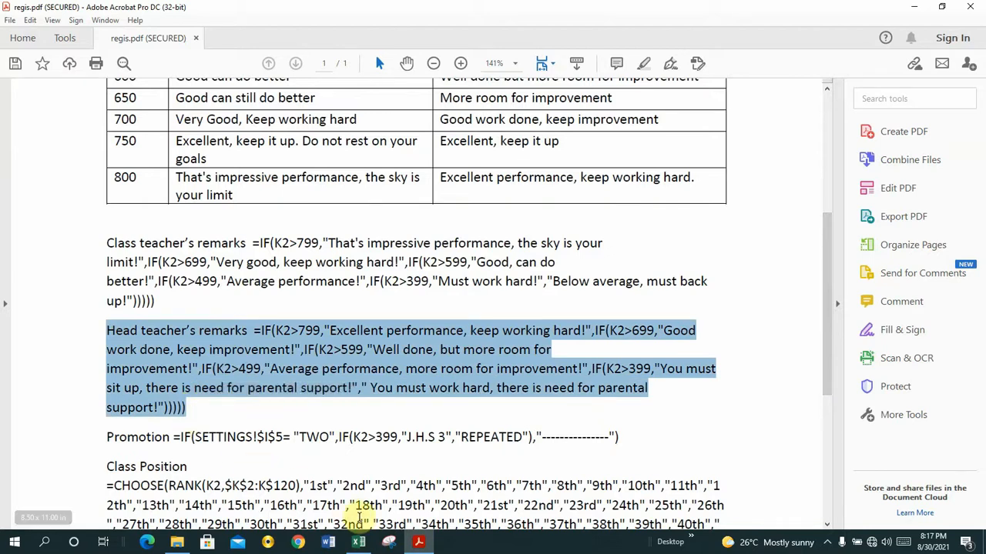
# Return to the Excel workbook and paste the copied head teacher's remarks text into cell I2.
pyautogui.click(360, 542)
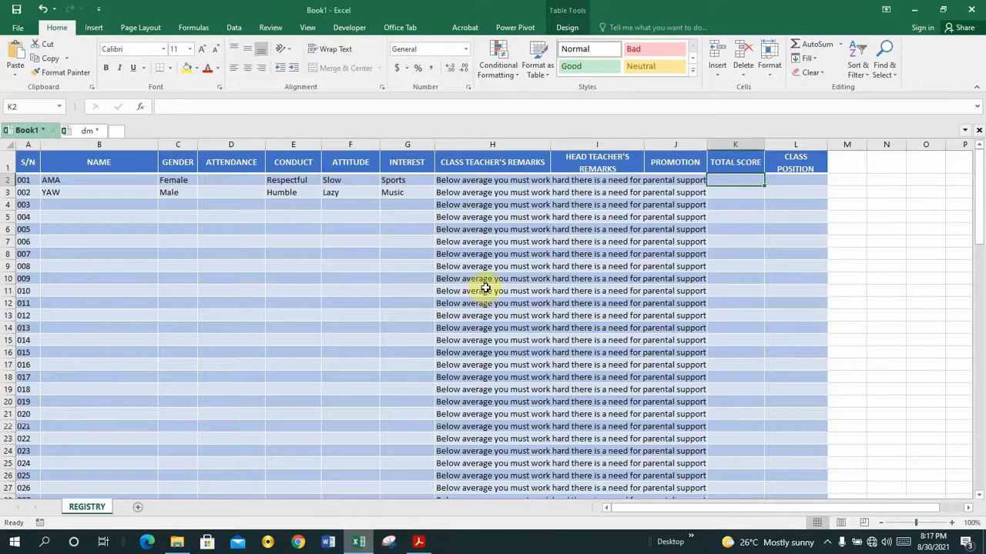
pyautogui.click(602, 182)
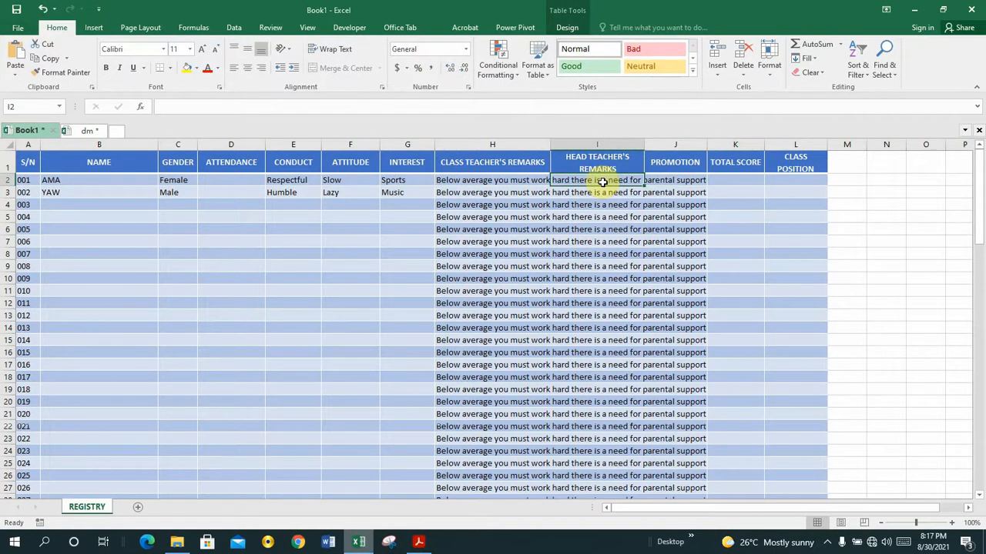
pyautogui.hotkey('ctrl', 'v')
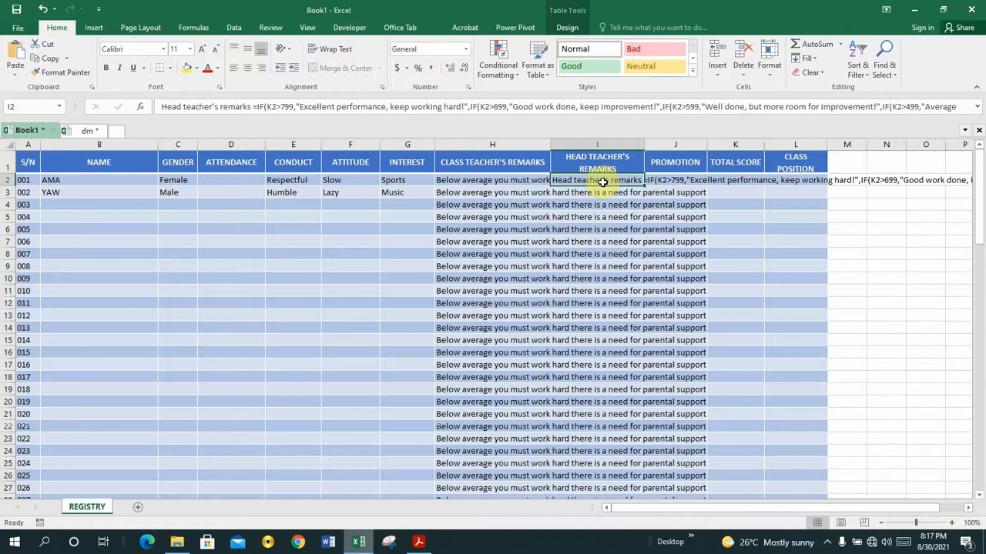
pyautogui.press('Return')
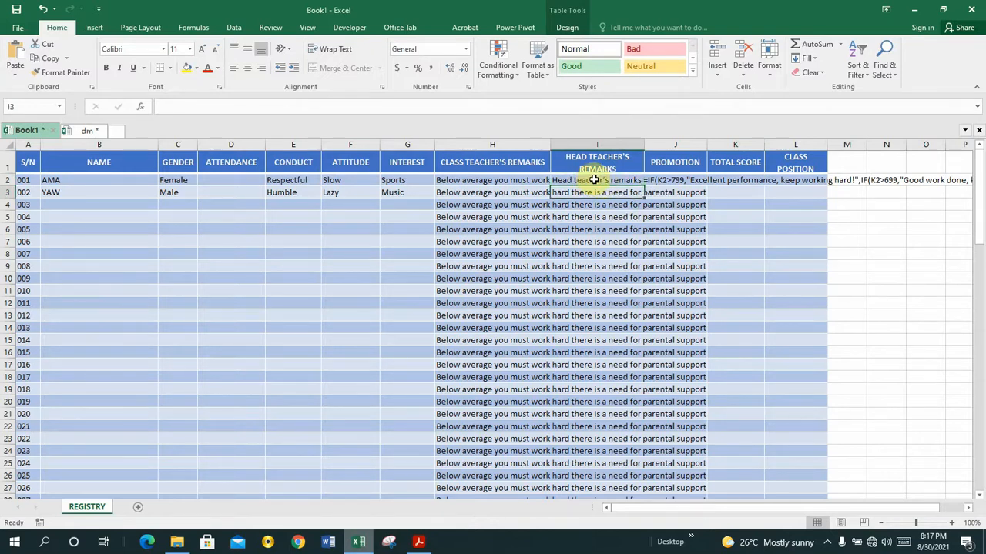
# Remove the "Head teacher's remarks" label from the start of I2 so that its content begins with =IF(K2>799.
pyautogui.click(595, 180)
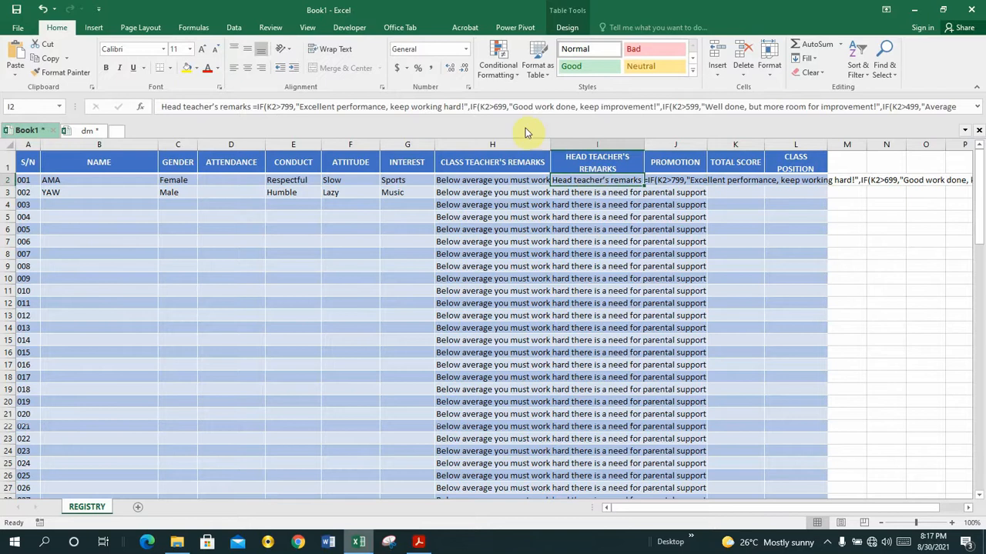
pyautogui.click(514, 106)
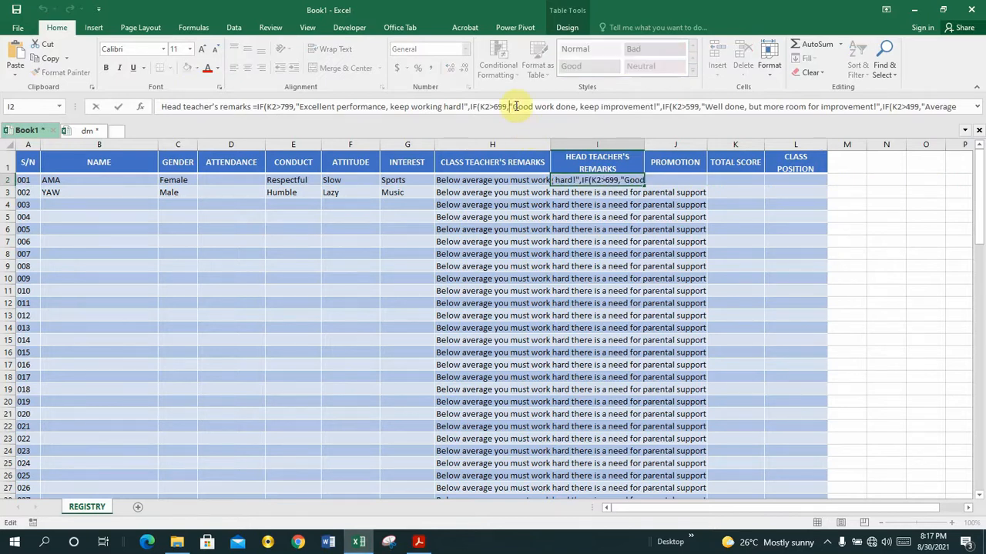
pyautogui.press('Left')
pyautogui.press('Left')
pyautogui.press('Left')
pyautogui.press('Left')
pyautogui.press('Left')
pyautogui.press('Left')
pyautogui.press('Left')
pyautogui.press('Left')
pyautogui.press('Left')
pyautogui.press('Left')
pyautogui.press('Left')
pyautogui.press('Left')
pyautogui.press('Left')
pyautogui.press('Left')
pyautogui.press('Left')
pyautogui.press('Left')
pyautogui.press('Left')
pyautogui.press('Left')
pyautogui.press('Left')
pyautogui.press('Left')
pyautogui.press('Left')
pyautogui.press('Left')
pyautogui.press('Left')
pyautogui.press('Left')
pyautogui.press('Left')
pyautogui.press('Left')
pyautogui.press('Left')
pyautogui.press('Left')
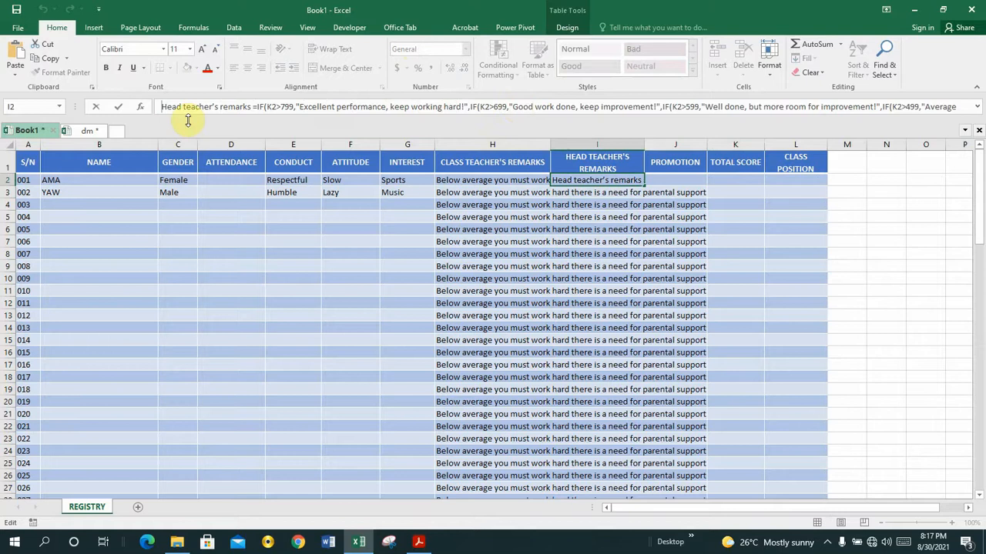
pyautogui.click(254, 106)
pyautogui.press('BackSpace')
pyautogui.press('BackSpace')
pyautogui.press('BackSpace')
pyautogui.press('BackSpace')
pyautogui.press('BackSpace')
pyautogui.press('BackSpace')
pyautogui.press('BackSpace')
pyautogui.press('BackSpace')
pyautogui.press('BackSpace')
pyautogui.press('BackSpace')
pyautogui.press('BackSpace')
pyautogui.press('BackSpace')
pyautogui.press('BackSpace')
pyautogui.press('BackSpace')
pyautogui.press('BackSpace')
pyautogui.press('BackSpace')
pyautogui.press('BackSpace')
pyautogui.press('BackSpace')
pyautogui.press('BackSpace')
pyautogui.press('BackSpace')
pyautogui.press('BackSpace')
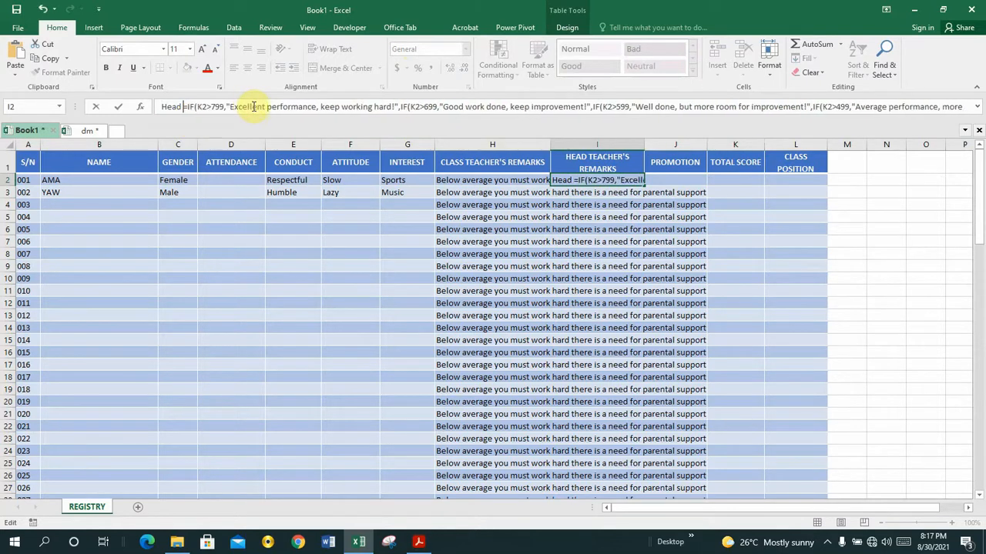
pyautogui.press('BackSpace')
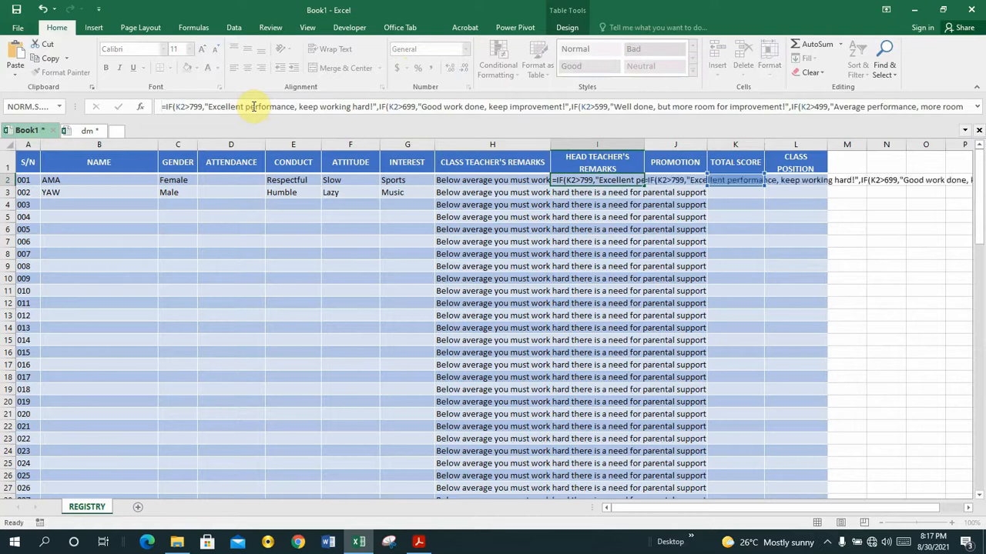